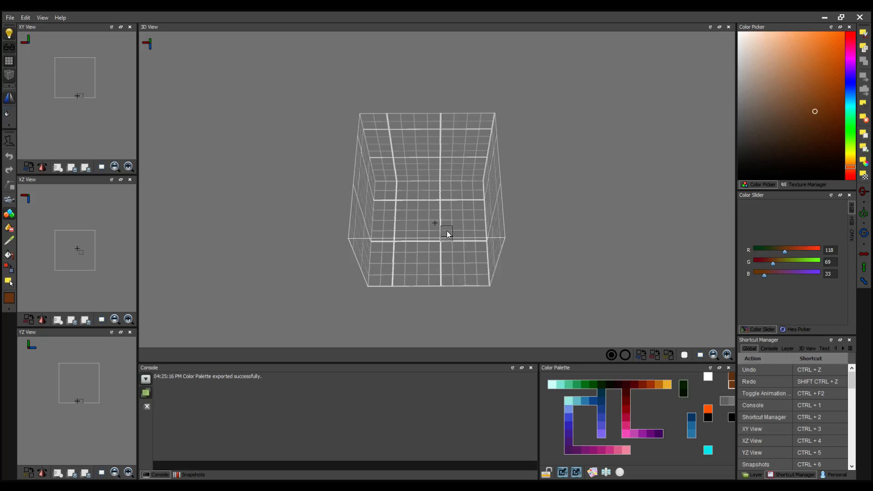
# - Try placing a few single brown voxels near the middle of the grid floor, and undo them all
pyautogui.click(14, 214)
pyautogui.click(410, 209)
pyautogui.hotkey('ctrl', 'z')
pyautogui.hotkey('ctrl', 'z')
pyautogui.moveTo(442, 223)
pyautogui.mouseDown(button='right')
pyautogui.moveTo(457, 195)
pyautogui.moveTo(438, 216)
pyautogui.mouseUp(button='right')
pyautogui.click(427, 219)
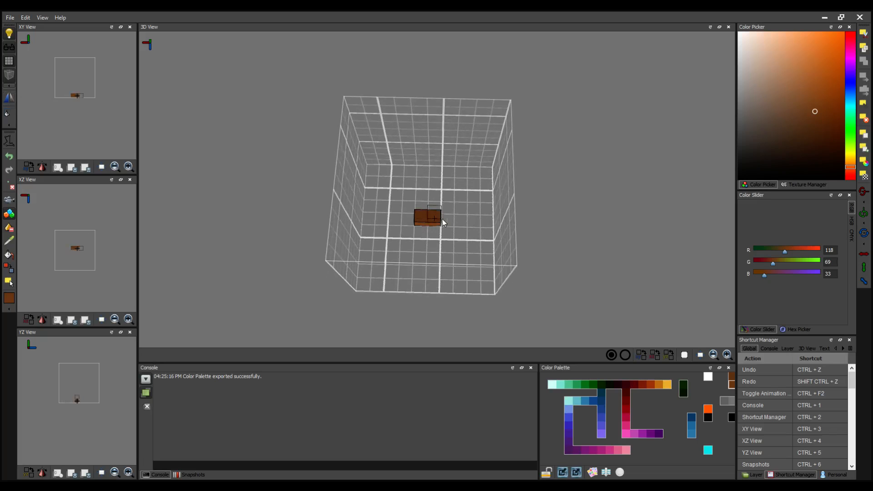
pyautogui.click(452, 219)
pyautogui.click(435, 217)
pyautogui.click(423, 214)
pyautogui.hotkey('ctrl', 'z')
pyautogui.hotkey('ctrl', 'z')
pyautogui.hotkey('ctrl', 'z')
pyautogui.hotkey('ctrl', 'z')
pyautogui.hotkey('ctrl', 'z')
pyautogui.hotkey('ctrl', 'z')
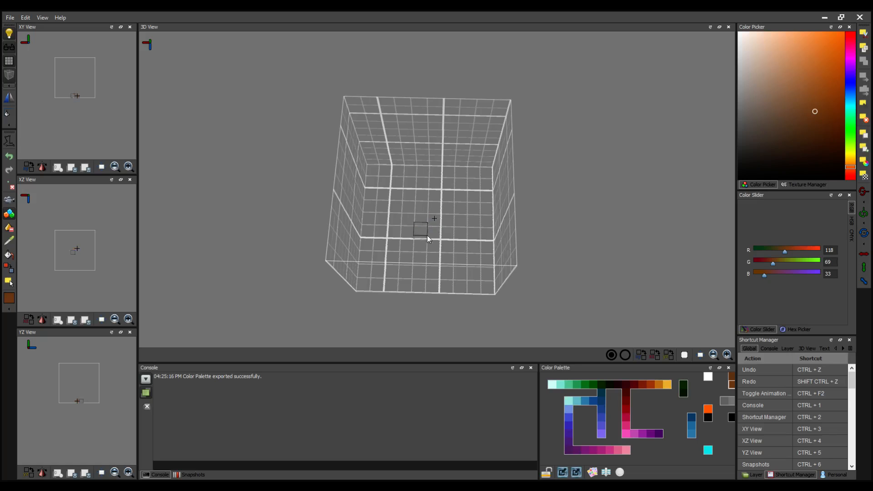
# - Try filling the entire bounding box with brown voxels from corner to corner, and undo the fill
pyautogui.moveTo(408, 167); pyautogui.dragTo(405, 201, button='right')
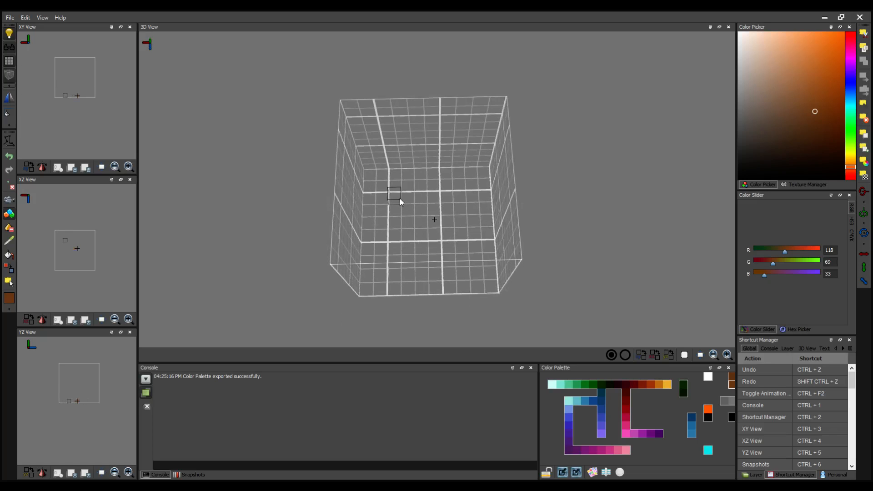
pyautogui.moveTo(402, 205); pyautogui.dragTo(412, 240, button='right')
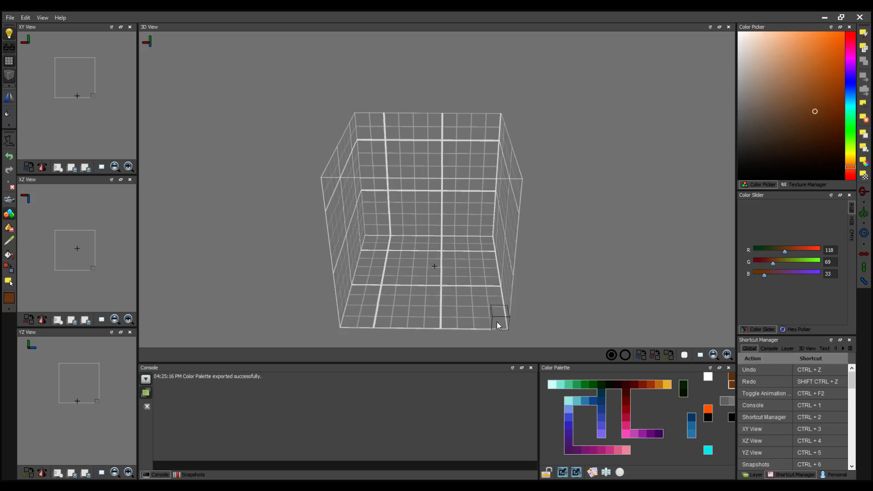
pyautogui.moveTo(497, 323); pyautogui.dragTo(360, 118)
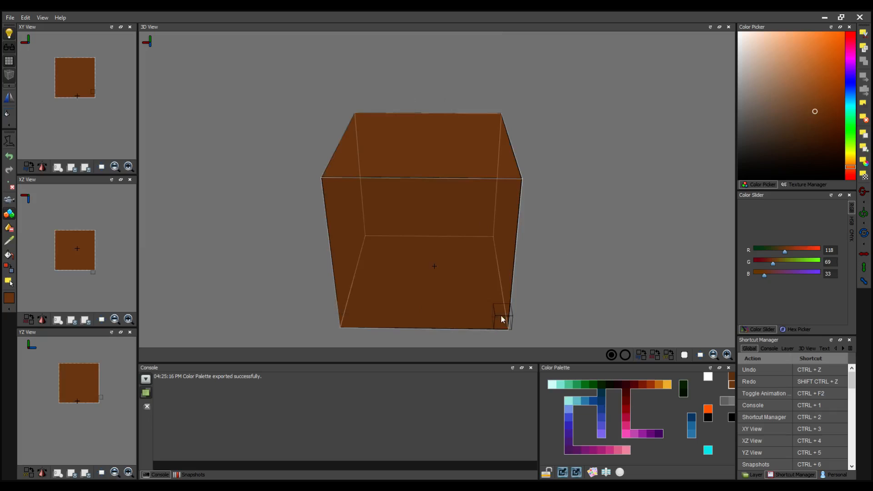
pyautogui.hotkey('ctrl', 'z')
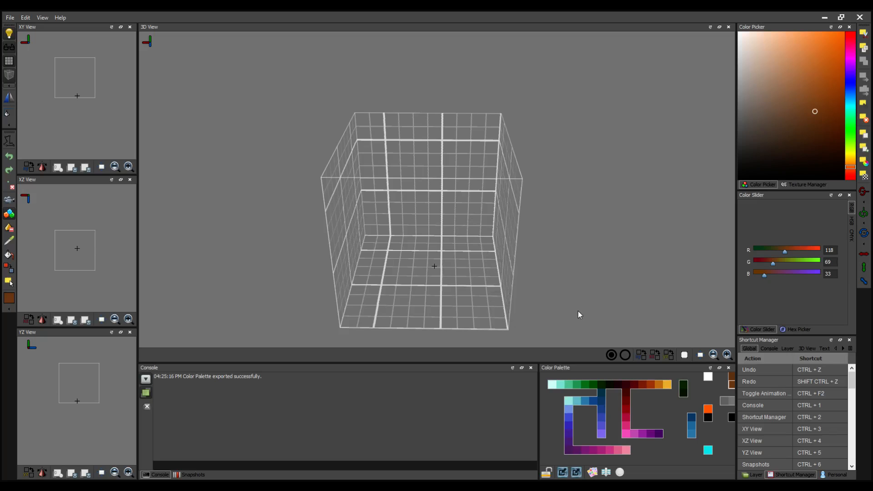
# - Set the bounding box's X size to 20
pyautogui.scroll(-2, 579, 292)
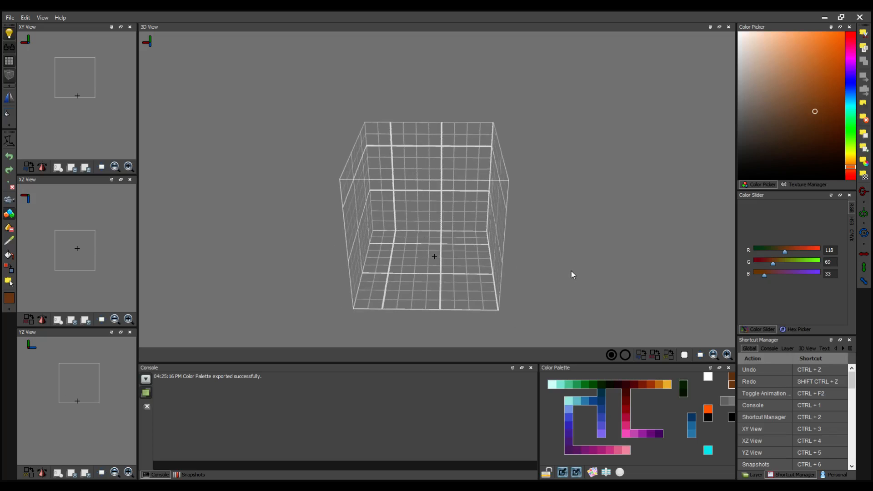
pyautogui.moveTo(563, 265); pyautogui.dragTo(566, 264, button='right')
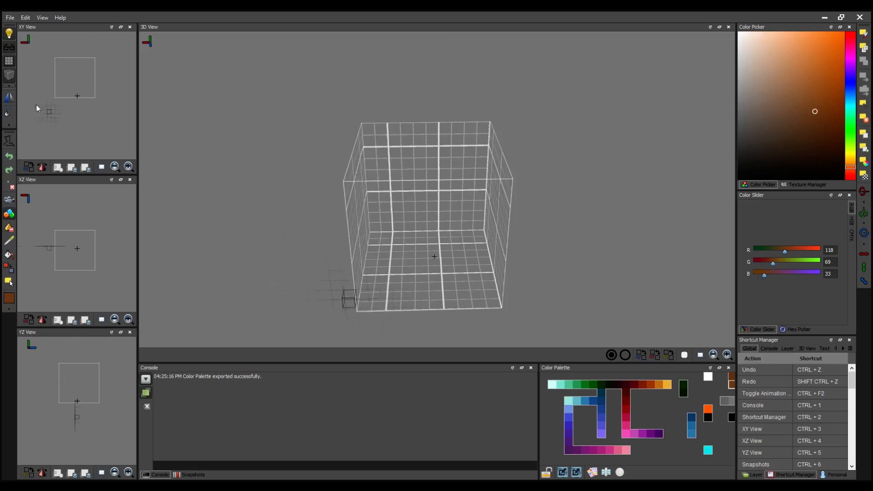
pyautogui.click(11, 90)
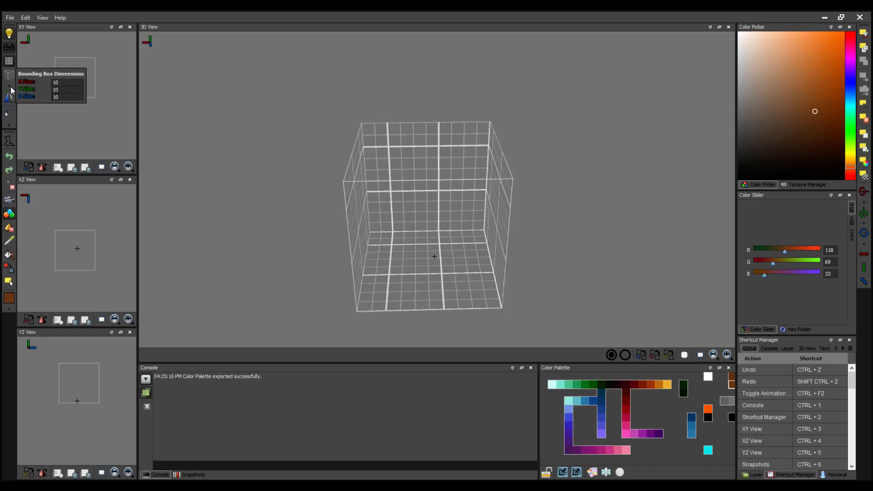
pyautogui.doubleClick(66, 82)
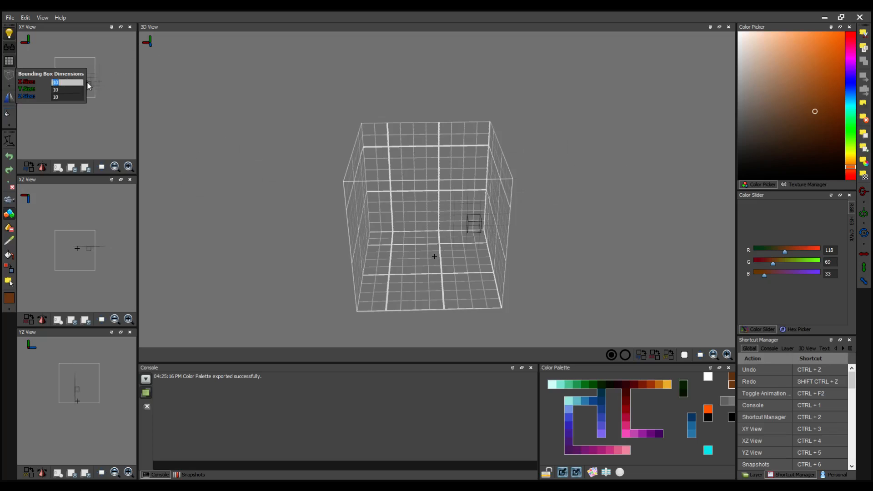
pyautogui.write('20')
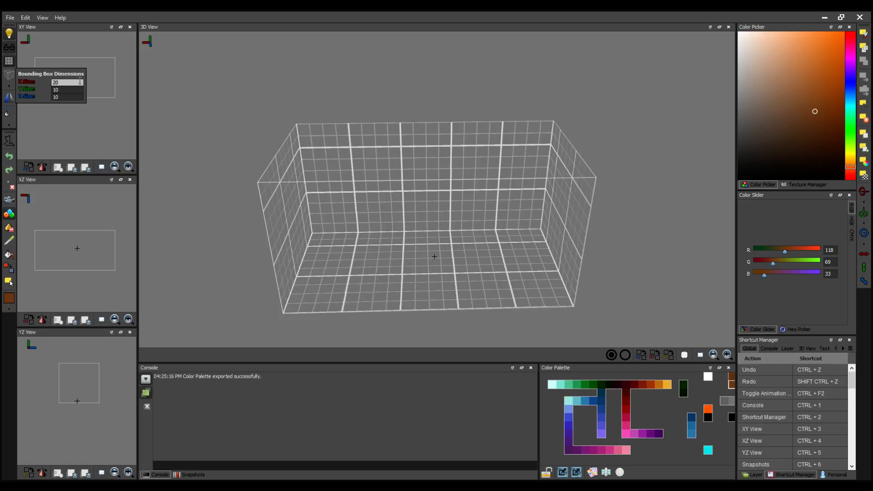
pyautogui.click(632, 231)
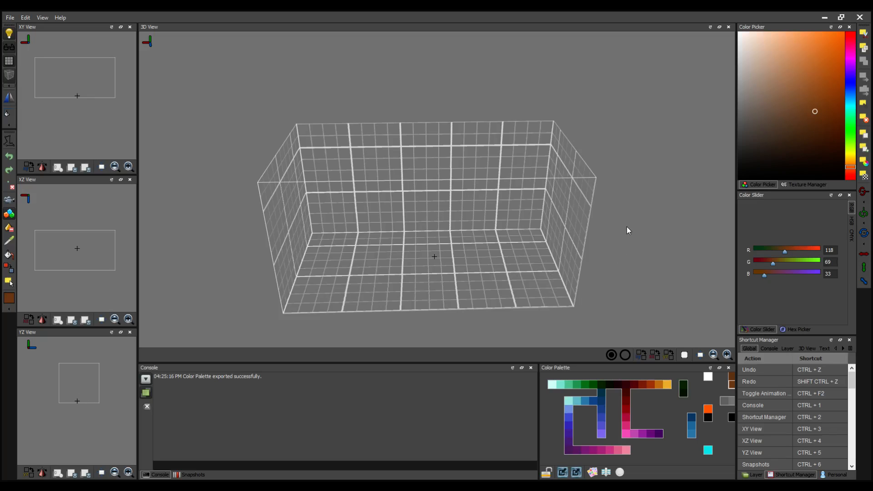
pyautogui.moveTo(627, 226)
pyautogui.mouseDown()
pyautogui.moveTo(623, 244)
pyautogui.moveTo(625, 226)
pyautogui.moveTo(661, 224)
pyautogui.moveTo(627, 226)
pyautogui.mouseUp()
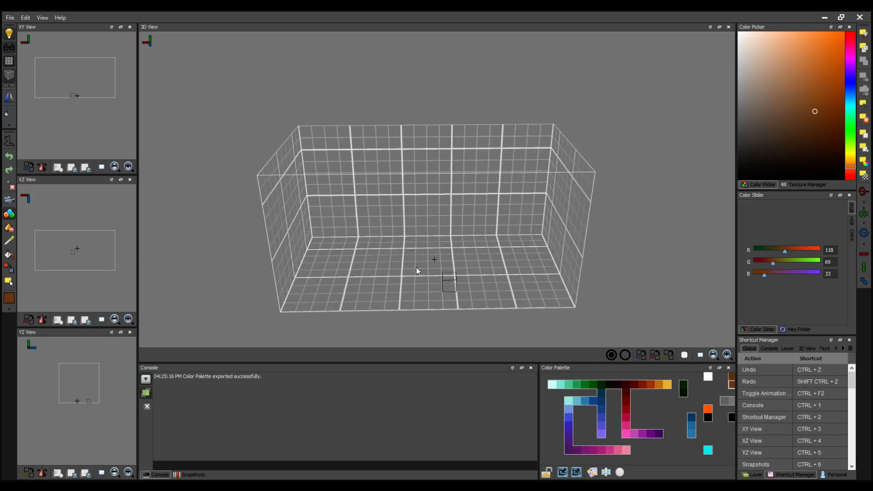
# - Draw full-height brown walls one voxel thick along all four sides of the bounding box
pyautogui.moveTo(316, 234); pyautogui.dragTo(548, 127)
pyautogui.moveTo(470, 194); pyautogui.dragTo(406, 197, button='right')
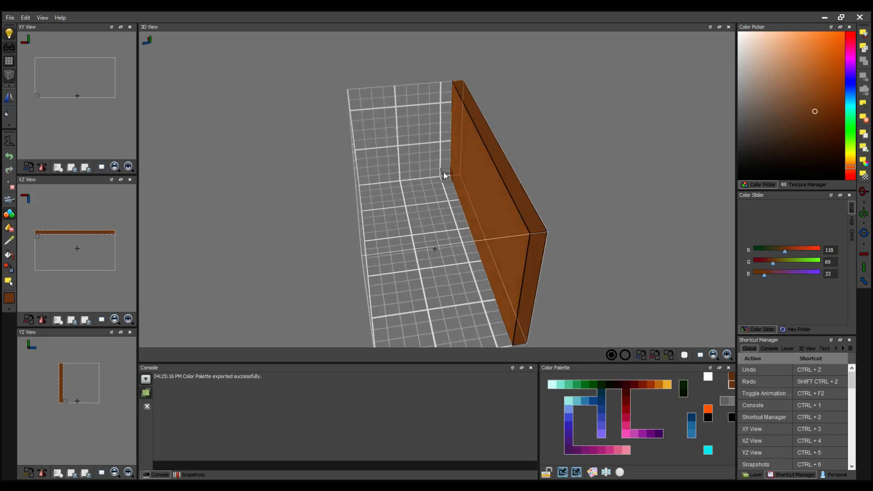
pyautogui.moveTo(358, 97); pyautogui.dragTo(476, 146, button='right')
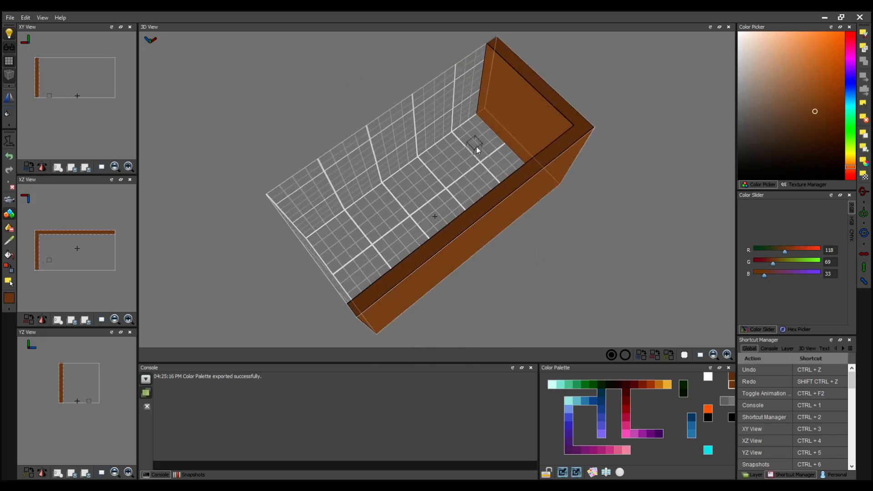
pyautogui.moveTo(347, 135); pyautogui.dragTo(276, 193)
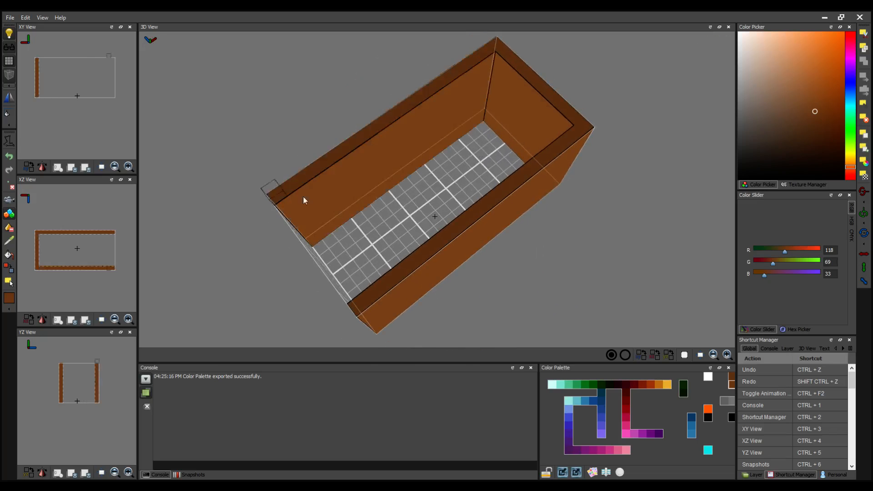
pyautogui.moveTo(303, 195); pyautogui.dragTo(247, 188, button='right')
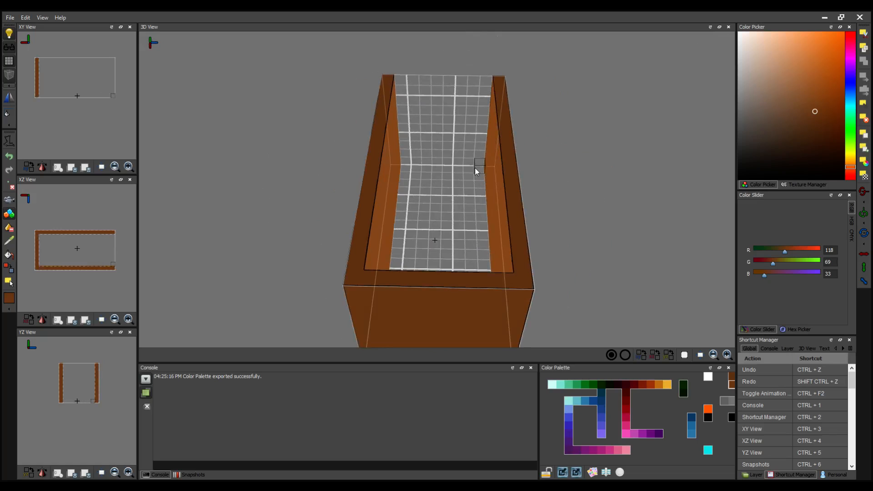
pyautogui.moveTo(474, 168); pyautogui.dragTo(403, 83)
# - Cover the open top of the four walls with a brown slab one voxel thick
pyautogui.moveTo(403, 83); pyautogui.dragTo(550, 141, button='right')
pyautogui.moveTo(562, 142); pyautogui.dragTo(295, 176)
pyautogui.moveTo(591, 239); pyautogui.dragTo(568, 229, button='right')
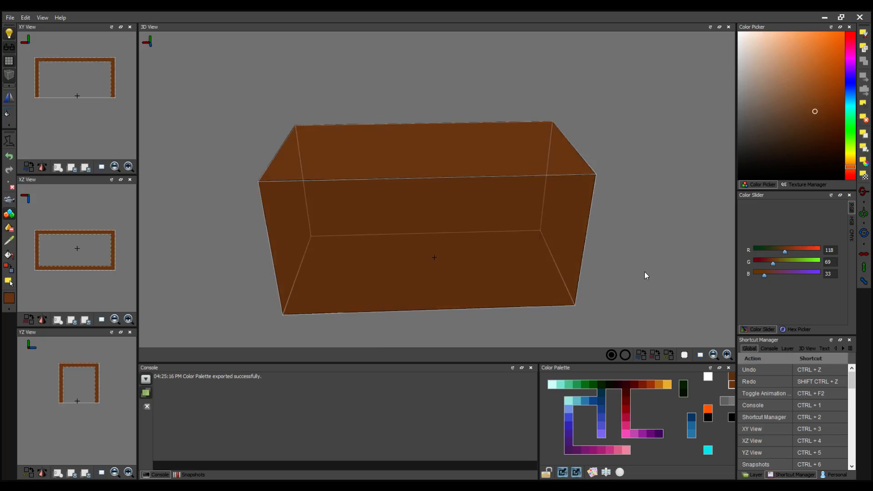
pyautogui.moveTo(645, 272); pyautogui.dragTo(646, 260, button='right')
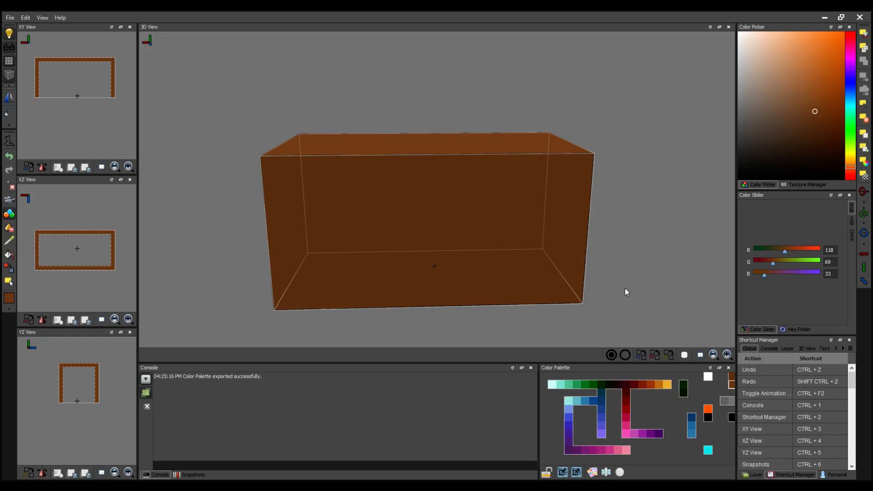
pyautogui.moveTo(601, 272); pyautogui.dragTo(635, 241, button='right')
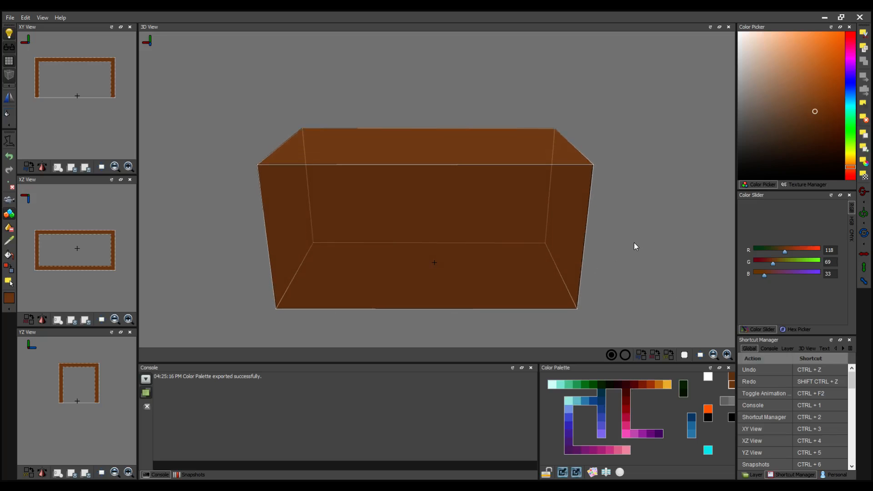
pyautogui.scroll(3, 635, 265)
pyautogui.scroll(-2, 652, 252)
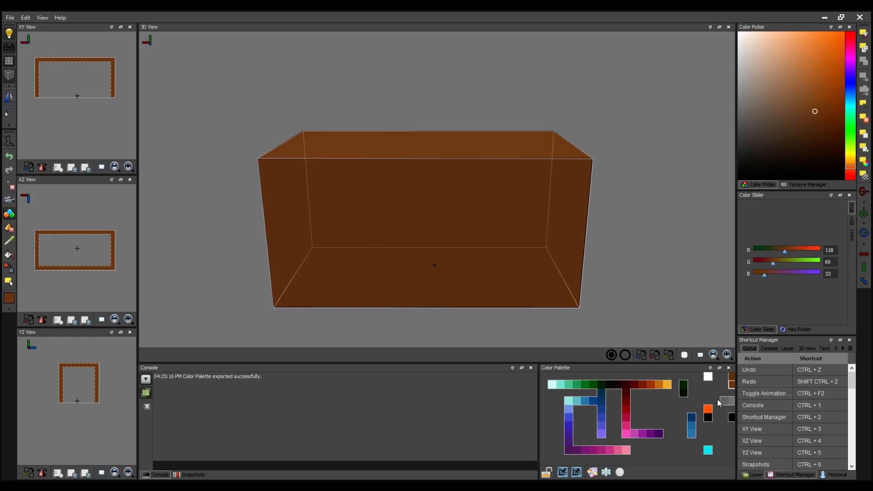
# - Add a new layer and name it Top
pyautogui.click(783, 348)
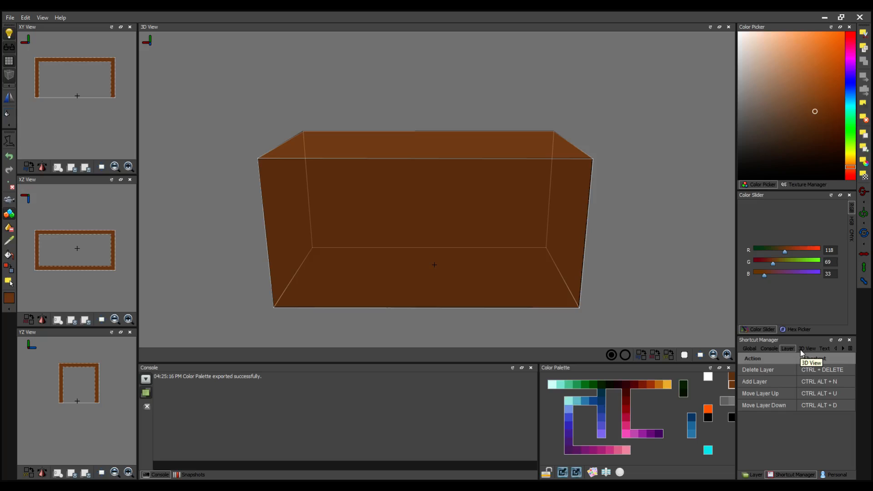
pyautogui.click(749, 349)
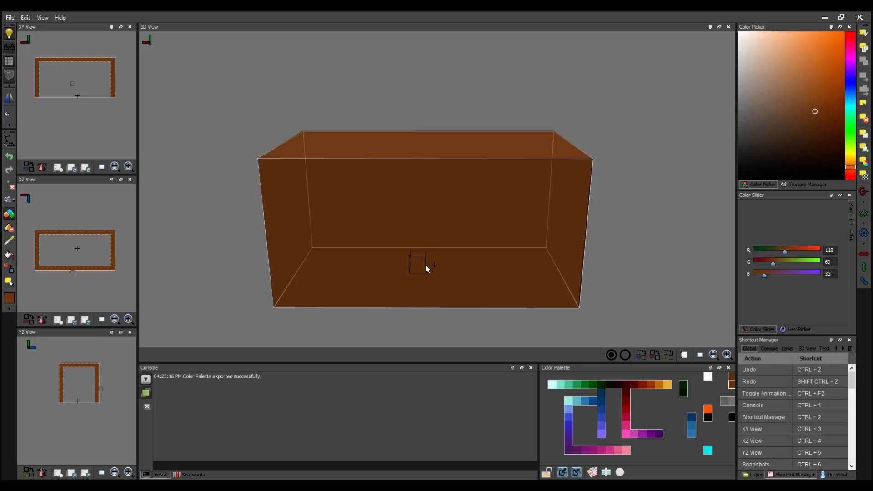
pyautogui.click(755, 475)
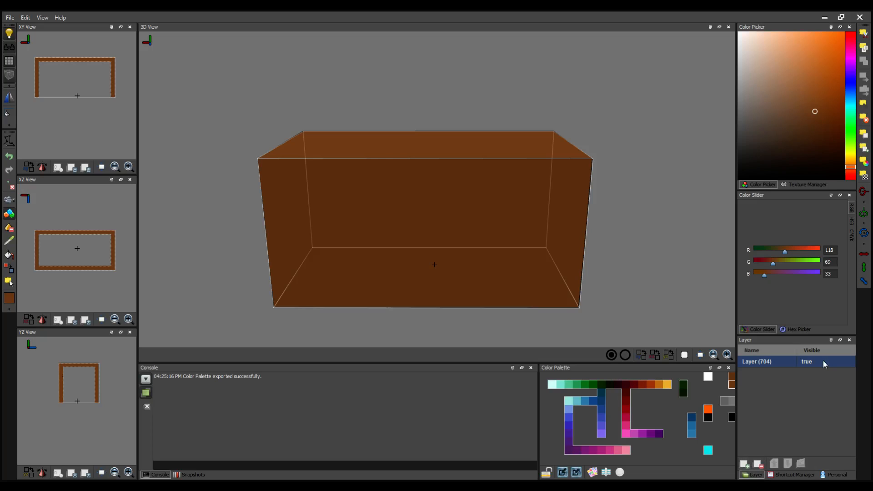
pyautogui.click(746, 462)
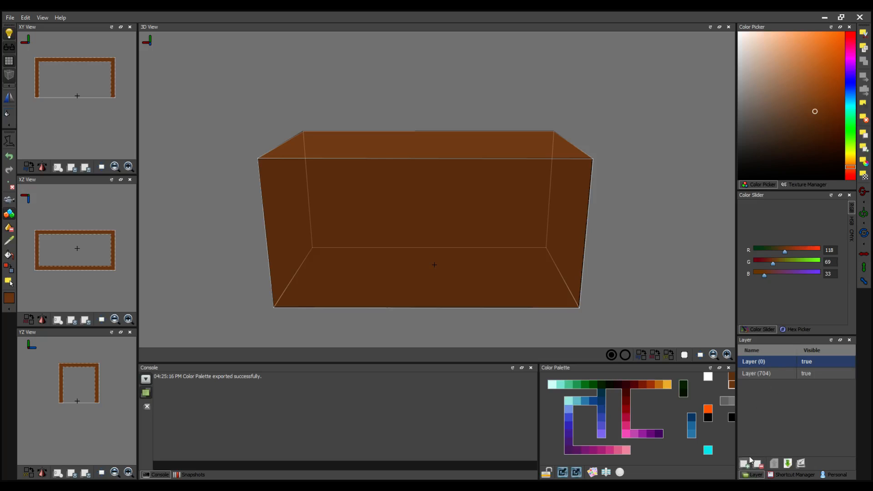
pyautogui.doubleClick(763, 362)
pyautogui.press('BackSpace')
pyautogui.press('BackSpace')
pyautogui.press('BackSpace')
pyautogui.press('BackSpace')
pyautogui.press('BackSpace')
pyautogui.write('Top')
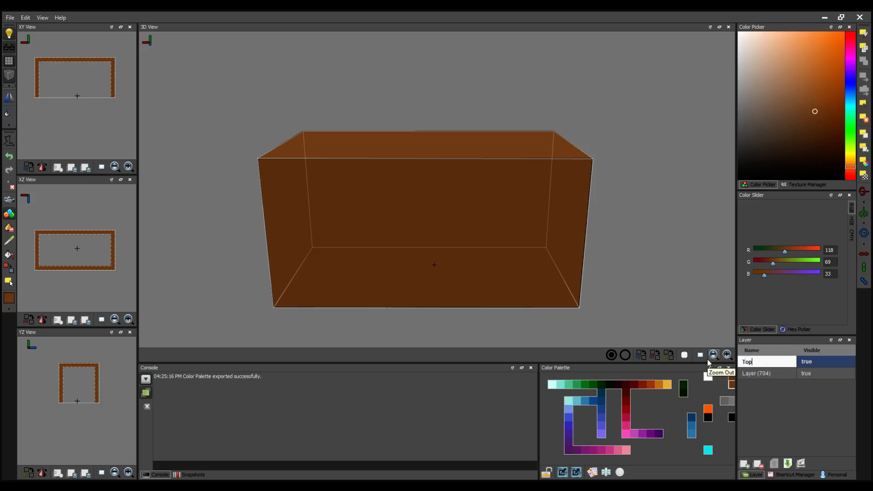
pyautogui.press('Return')
# - Rename the original layer that holds the brown box as Bottom
pyautogui.doubleClick(762, 373)
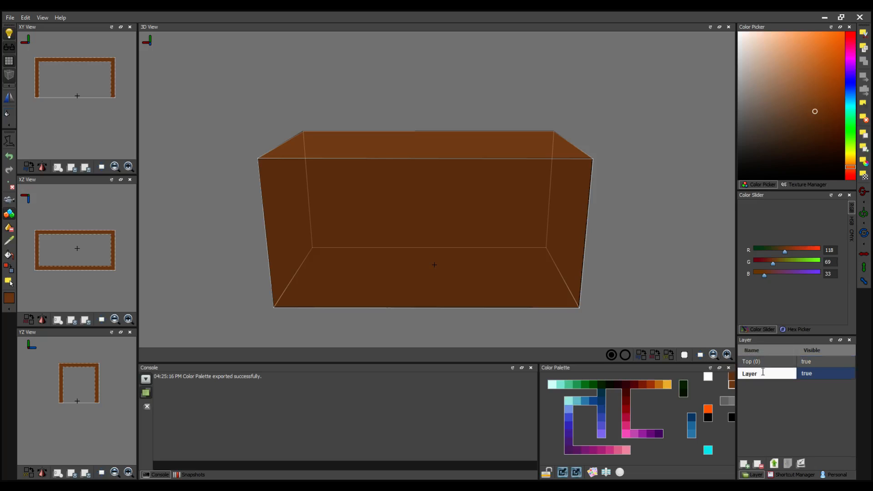
pyautogui.doubleClick(763, 373)
pyautogui.write('Bottom')
pyautogui.press('Return')
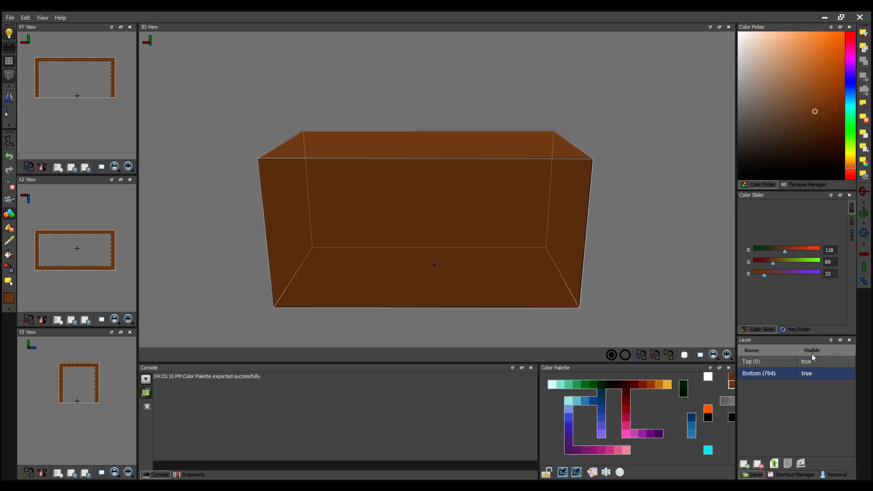
# - Make the Bottom layer active and erase the top three voxel rows of the brown box, leaving it open above
pyautogui.moveTo(639, 189); pyautogui.dragTo(644, 158, button='right')
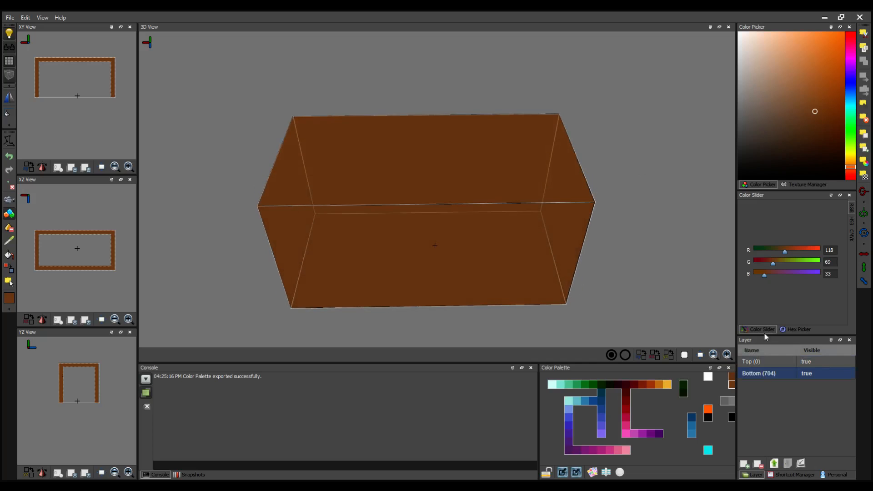
pyautogui.click(759, 362)
pyautogui.click(776, 372)
pyautogui.click(769, 365)
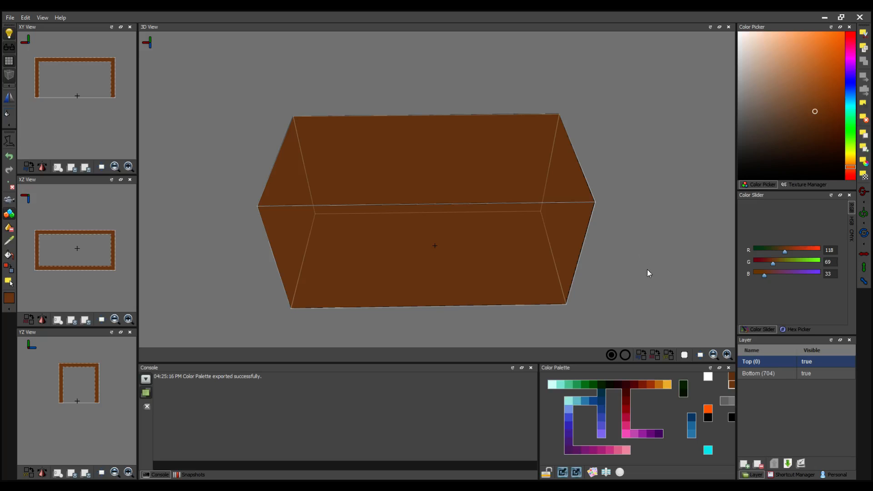
pyautogui.click(781, 377)
pyautogui.moveTo(647, 293); pyautogui.dragTo(621, 234, button='right')
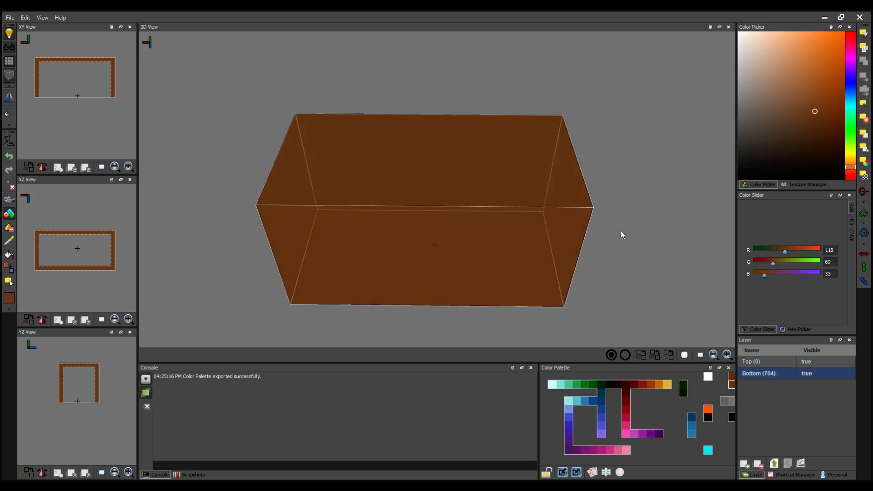
pyautogui.click(584, 210)
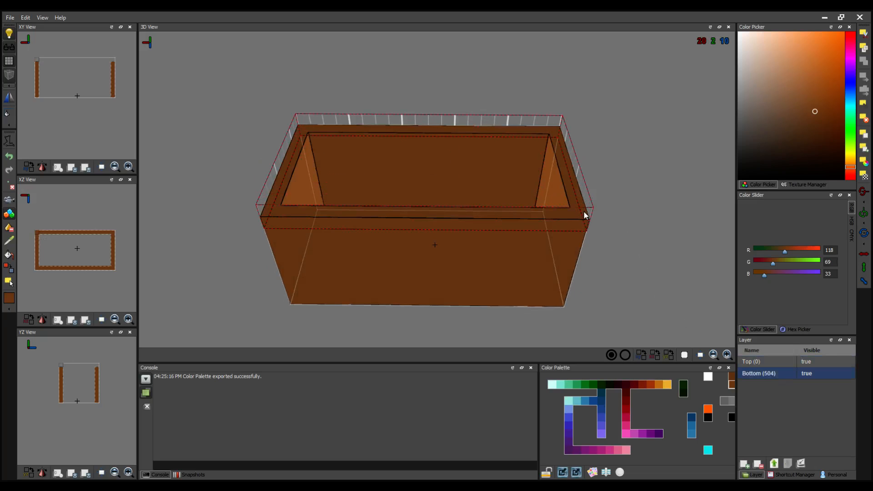
pyautogui.click(581, 237)
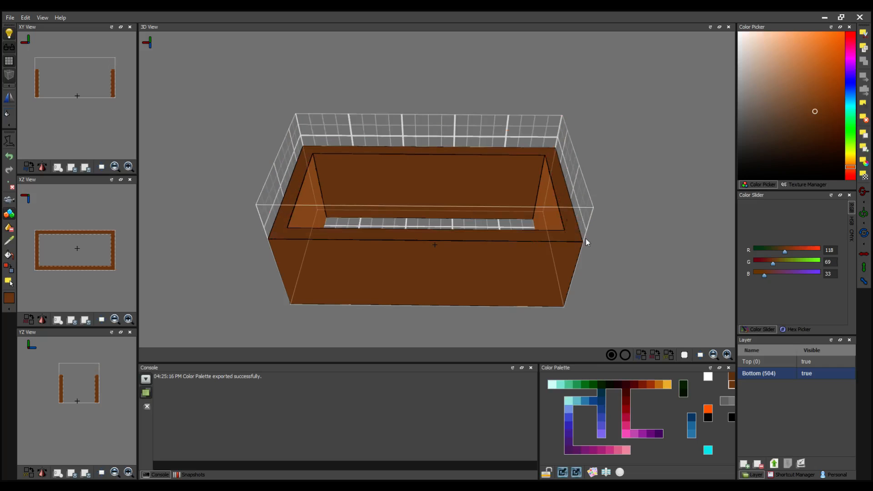
pyautogui.moveTo(621, 248); pyautogui.dragTo(621, 244, button='right')
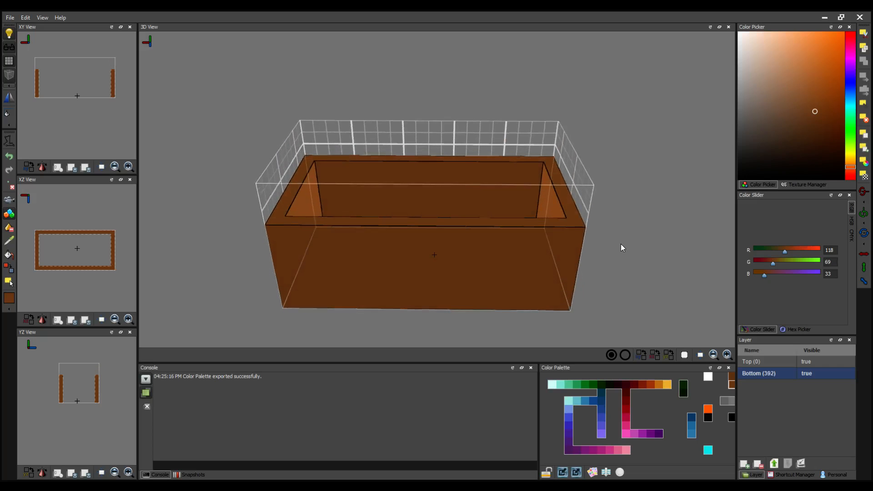
# - Add a light grey rim (RGB 128, 127, 127), one voxel high, along the top of the brown walls on the Bottom layer
pyautogui.click(727, 400)
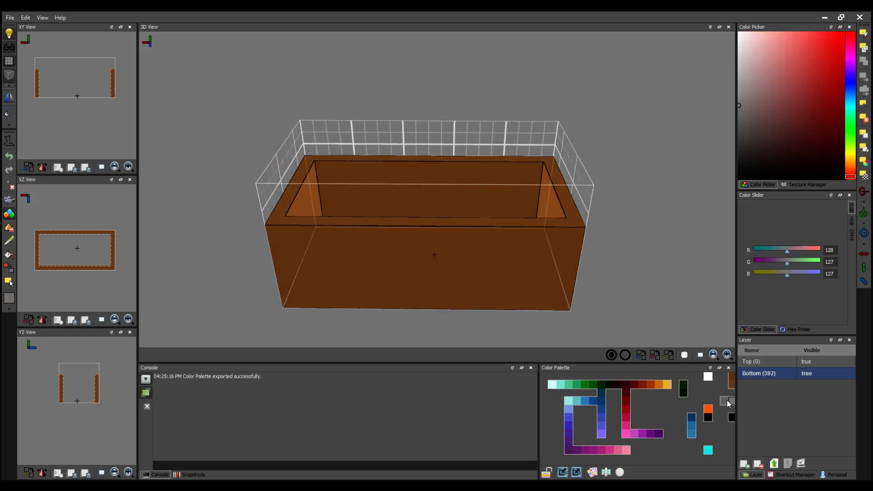
pyautogui.moveTo(661, 172); pyautogui.dragTo(587, 144, button='right')
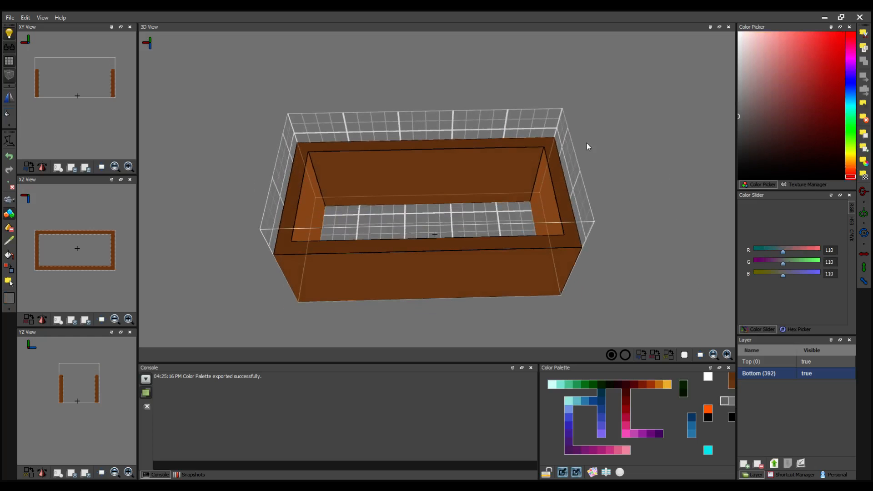
pyautogui.click(733, 401)
pyautogui.moveTo(555, 140); pyautogui.dragTo(304, 147)
pyautogui.moveTo(299, 155)
pyautogui.mouseDown()
pyautogui.moveTo(285, 244)
pyautogui.moveTo(575, 250)
pyautogui.moveTo(569, 226)
pyautogui.mouseUp()
pyautogui.moveTo(654, 255)
pyautogui.mouseDown()
pyautogui.moveTo(651, 234)
pyautogui.moveTo(652, 248)
pyautogui.mouseUp()
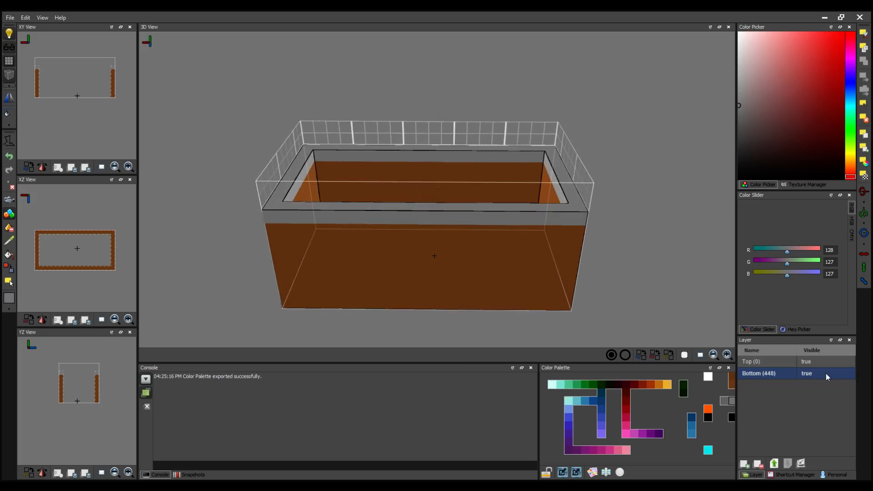
# - On the Top layer, build brown (RGB 118, 69, 33) lid walls two voxels high above the grey rim on all four sides
pyautogui.click(765, 362)
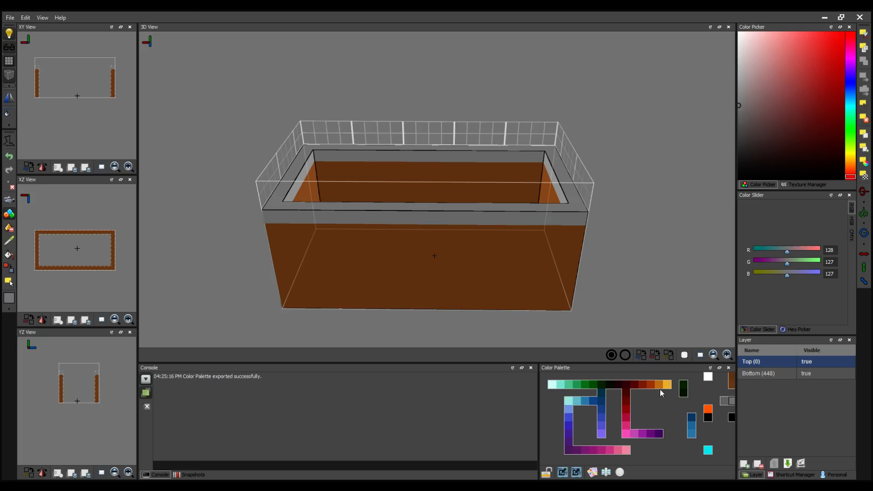
pyautogui.click(732, 380)
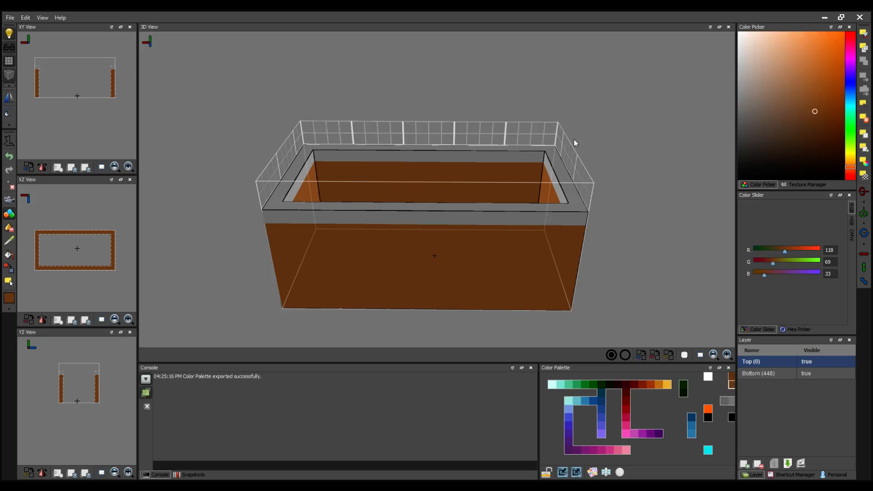
pyautogui.moveTo(550, 152); pyautogui.dragTo(302, 132)
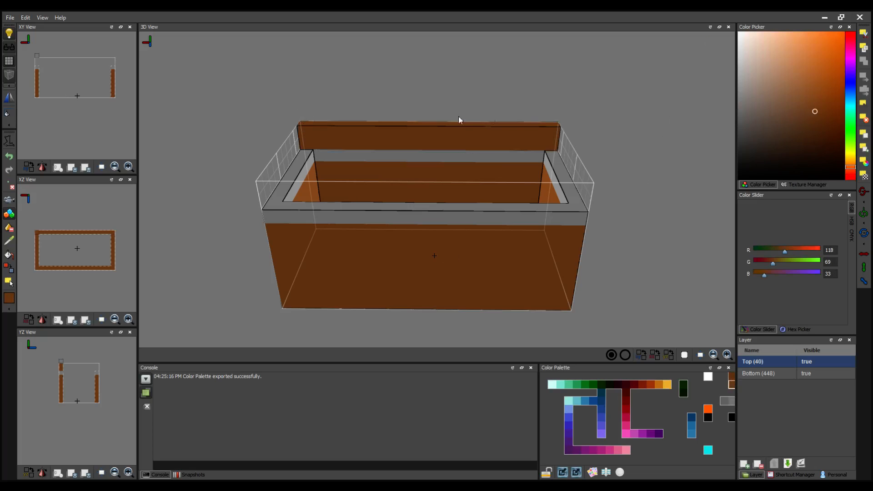
pyautogui.moveTo(556, 123); pyautogui.dragTo(556, 122)
pyautogui.moveTo(556, 122); pyautogui.dragTo(312, 152, button='right')
pyautogui.moveTo(586, 79); pyautogui.dragTo(523, 89)
pyautogui.moveTo(438, 67)
pyautogui.mouseDown()
pyautogui.moveTo(348, 77)
pyautogui.moveTo(443, 59)
pyautogui.mouseUp()
pyautogui.moveTo(352, 51)
pyautogui.mouseDown()
pyautogui.moveTo(553, 106)
pyautogui.moveTo(579, 136)
pyautogui.moveTo(357, 127)
pyautogui.moveTo(327, 105)
pyautogui.mouseUp()
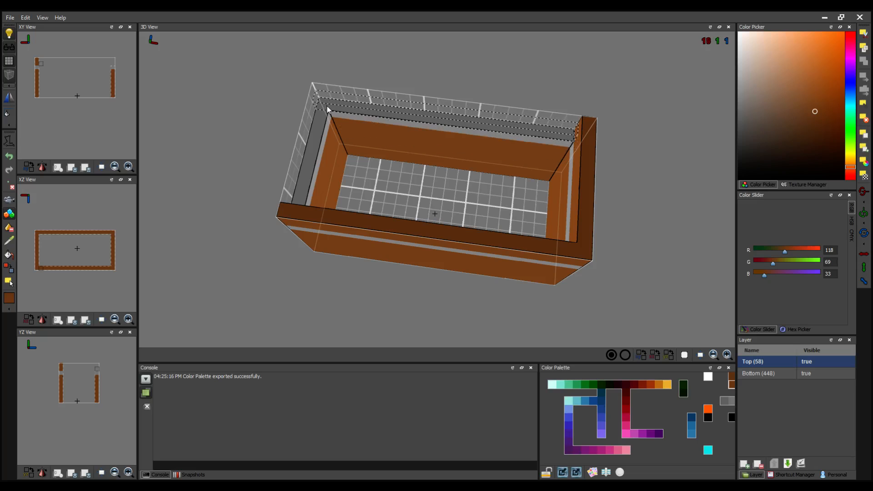
pyautogui.moveTo(567, 116); pyautogui.dragTo(328, 112)
pyautogui.moveTo(200, 136); pyautogui.dragTo(406, 91)
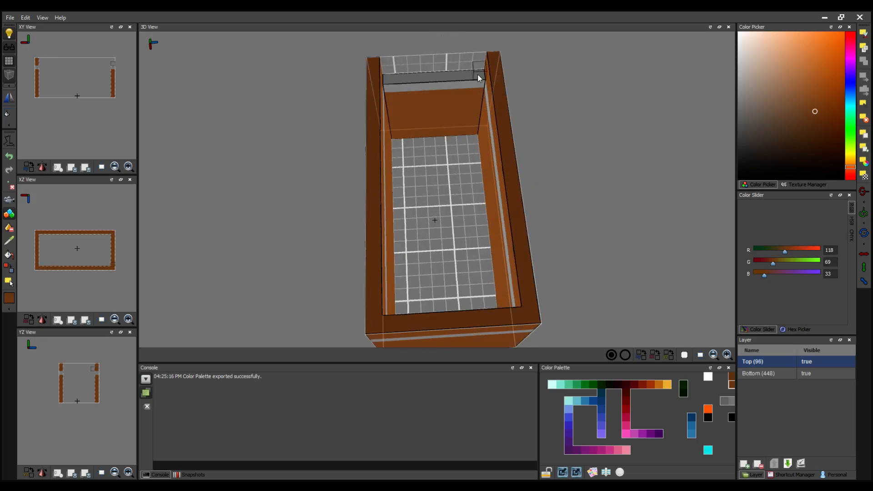
pyautogui.moveTo(477, 75)
pyautogui.mouseDown()
pyautogui.moveTo(376, 81)
pyautogui.moveTo(487, 62)
pyautogui.mouseUp()
# - Close the opening between the lid walls with a brown slab one voxel thick, flush with their top
pyautogui.moveTo(625, 115); pyautogui.dragTo(509, 116, button='right')
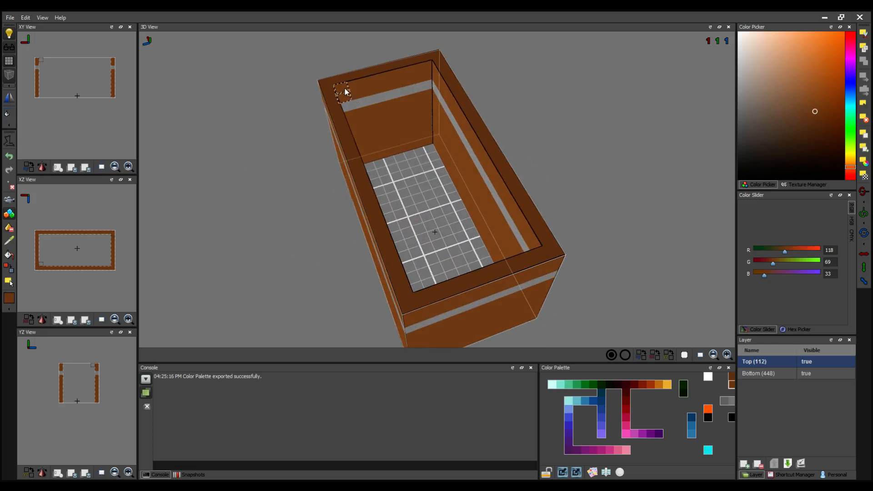
pyautogui.moveTo(346, 90); pyautogui.dragTo(536, 244)
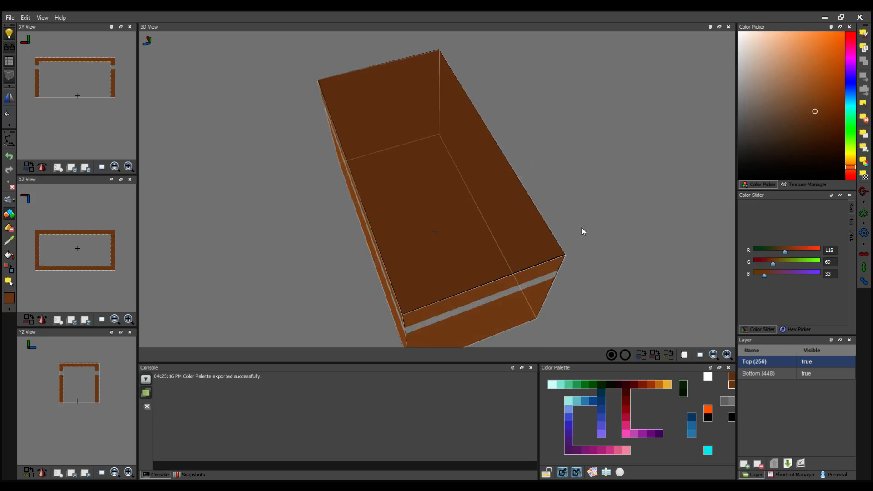
pyautogui.moveTo(582, 227); pyautogui.dragTo(640, 212, button='right')
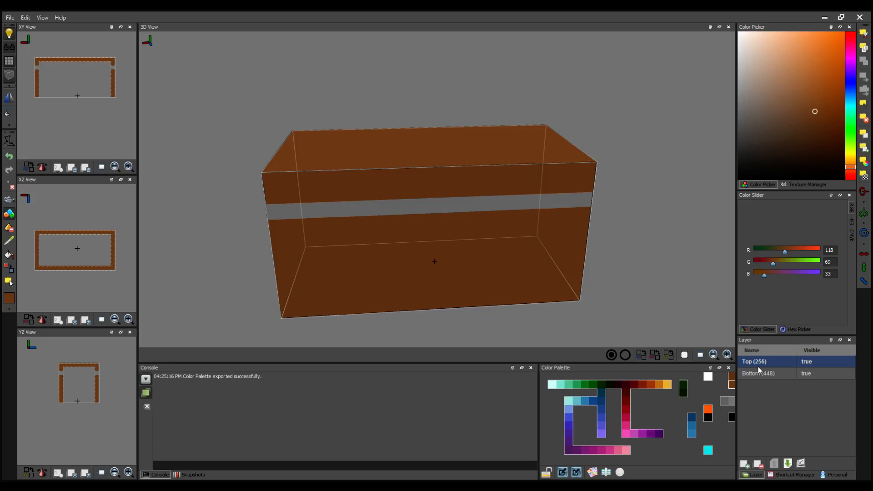
# - Toggle the Top layer's visibility to check the chest with and without its lid, leaving the layer visible
pyautogui.click(816, 359)
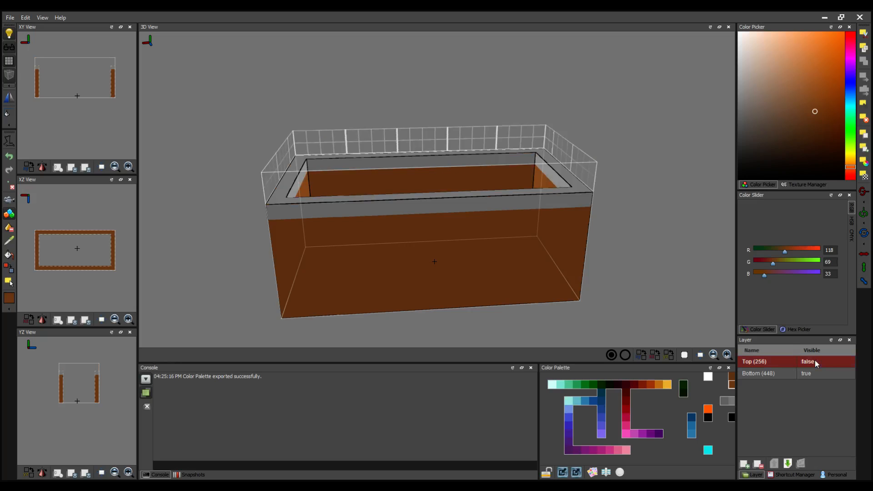
pyautogui.click(816, 360)
pyautogui.click(815, 361)
pyautogui.click(815, 360)
pyautogui.click(815, 360)
pyautogui.click(815, 360)
pyautogui.click(816, 360)
pyautogui.click(815, 360)
pyautogui.click(816, 361)
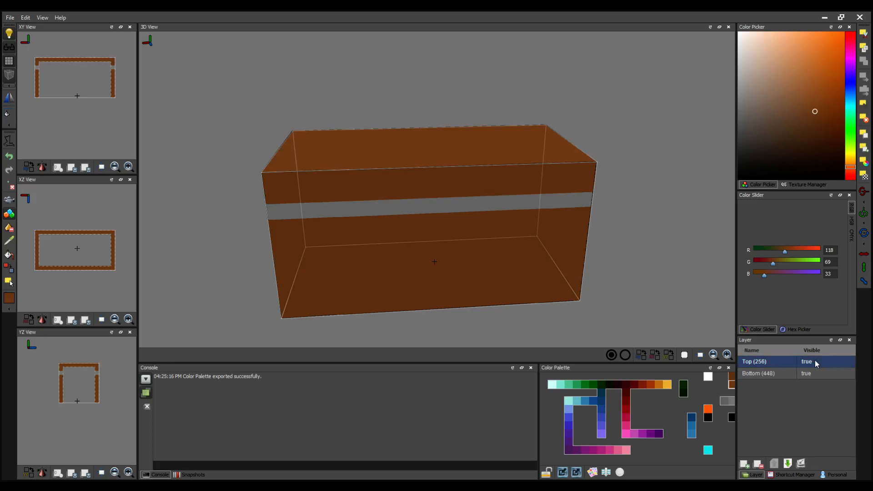
pyautogui.click(815, 360)
pyautogui.click(815, 360)
# - Add a dark grey (RGB 110, 110, 110) clasp two voxels wide and three high at the middle of the front, spanning lid, band and base
pyautogui.click(730, 402)
pyautogui.moveTo(640, 310); pyautogui.dragTo(637, 304, button='right')
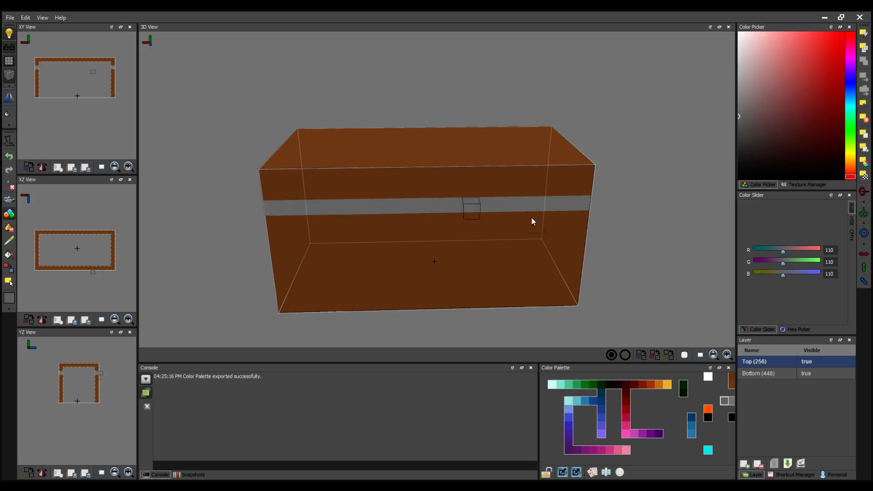
pyautogui.moveTo(628, 231); pyautogui.dragTo(627, 229, button='right')
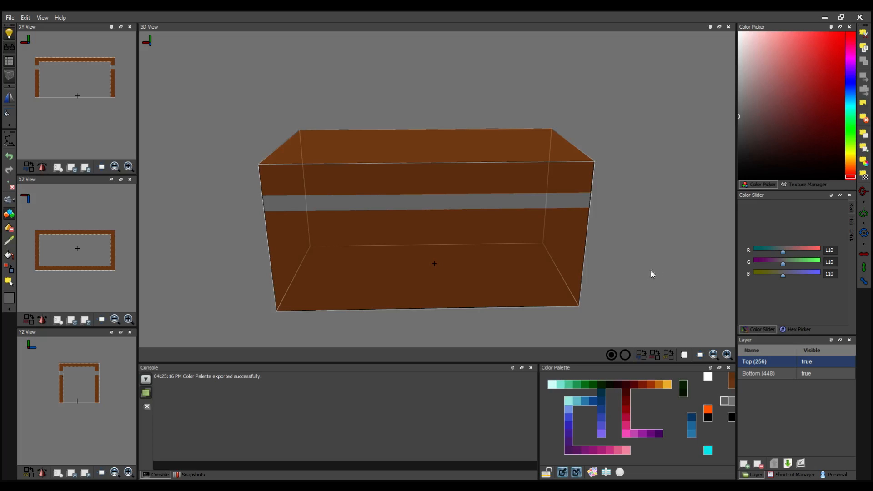
pyautogui.moveTo(651, 270); pyautogui.dragTo(662, 270, button='right')
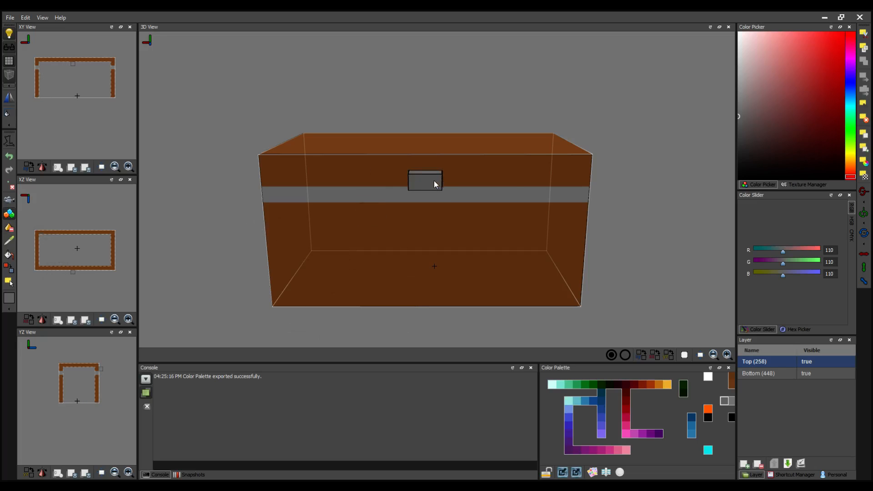
pyautogui.click(434, 195)
pyautogui.click(422, 195)
pyautogui.moveTo(383, 270); pyautogui.dragTo(380, 261, button='right')
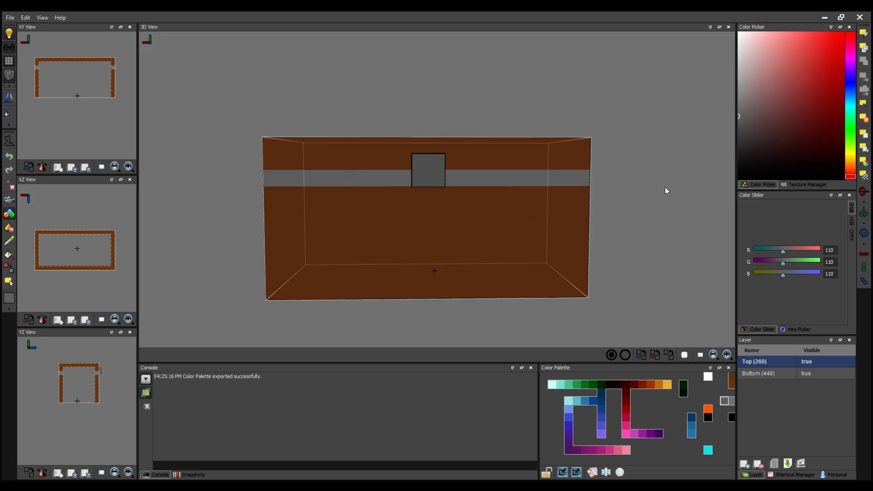
pyautogui.moveTo(665, 187); pyautogui.dragTo(714, 192, button='right')
pyautogui.click(424, 218)
pyautogui.click(438, 221)
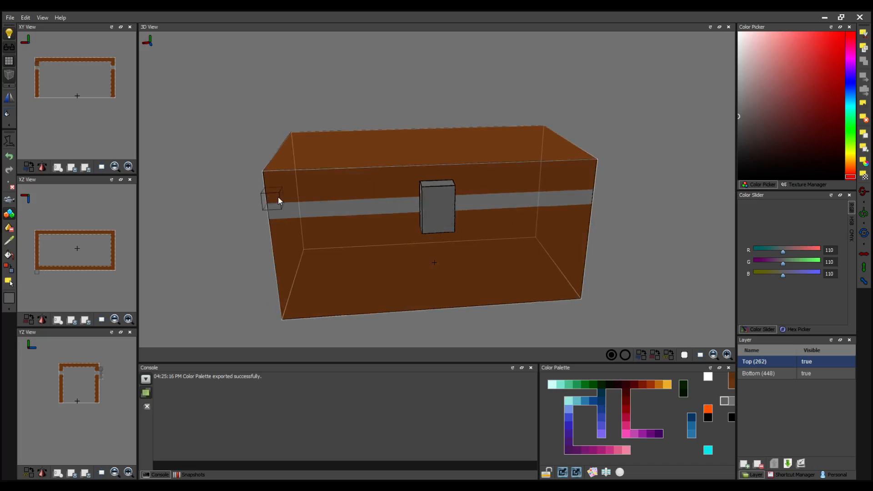
pyautogui.moveTo(277, 196); pyautogui.dragTo(412, 199)
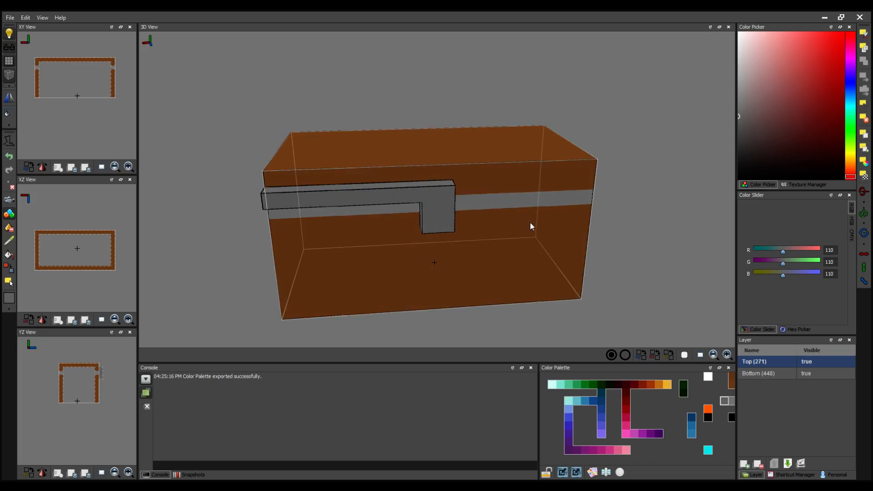
pyautogui.hotkey('ctrl', 'z')
pyautogui.moveTo(588, 181); pyautogui.dragTo(469, 193)
pyautogui.hotkey('ctrl', 'z')
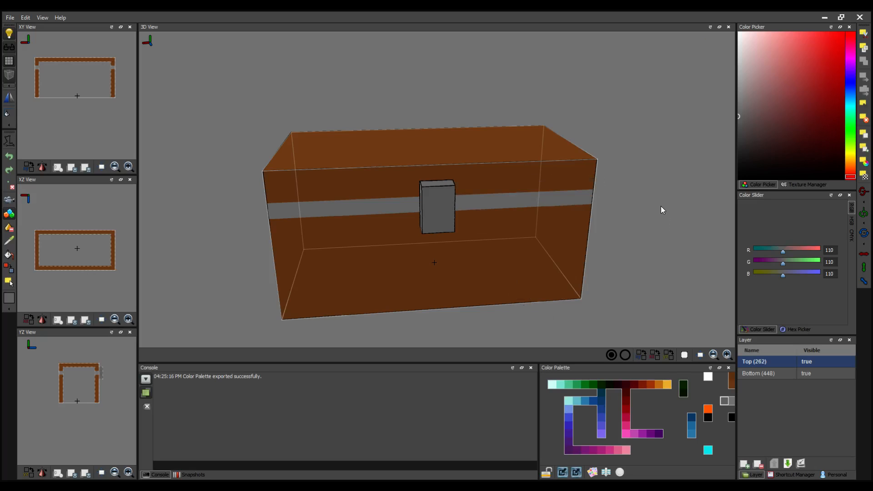
# - Toggle the visibility of the Top and Bottom layers to examine the lid with its clasp and the base separately
pyautogui.moveTo(641, 241); pyautogui.dragTo(638, 234)
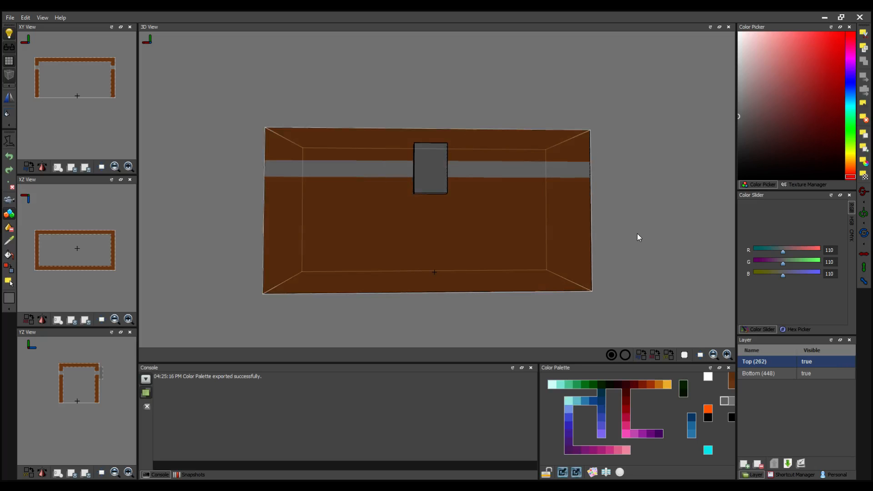
pyautogui.moveTo(668, 205); pyautogui.dragTo(669, 208)
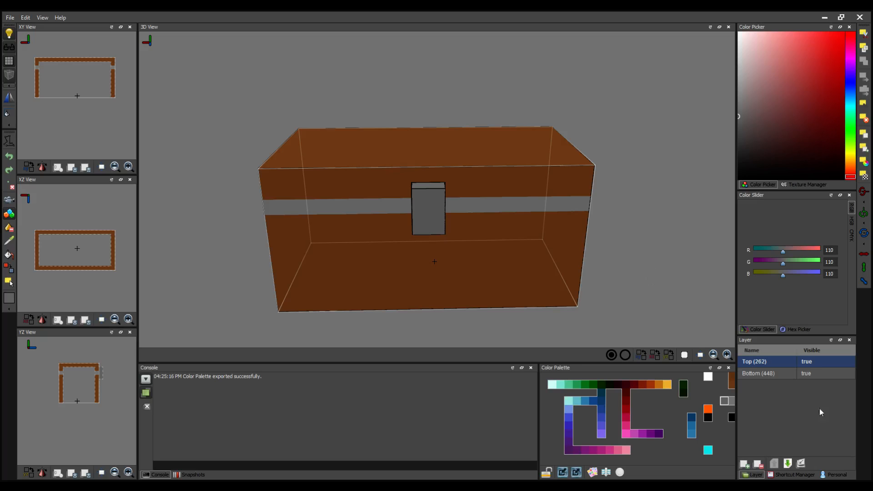
pyautogui.click(807, 362)
pyautogui.click(807, 363)
pyautogui.click(807, 373)
pyautogui.click(806, 372)
pyautogui.click(806, 372)
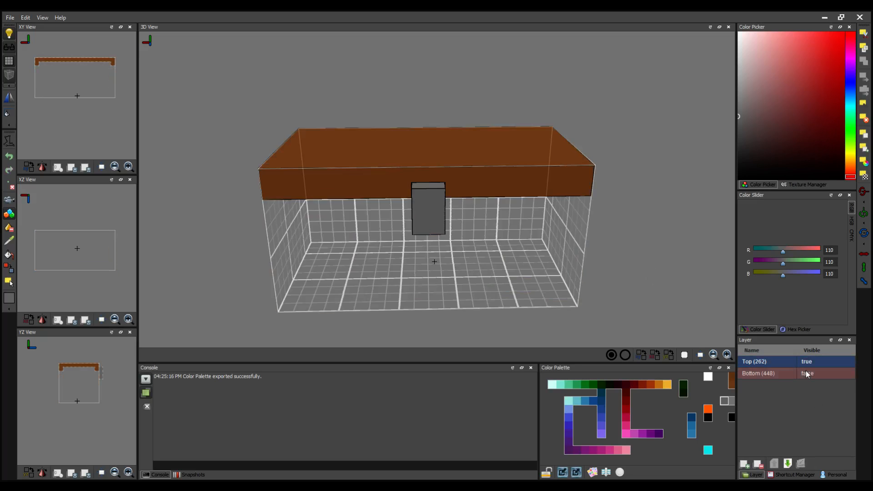
pyautogui.click(806, 372)
pyautogui.click(807, 362)
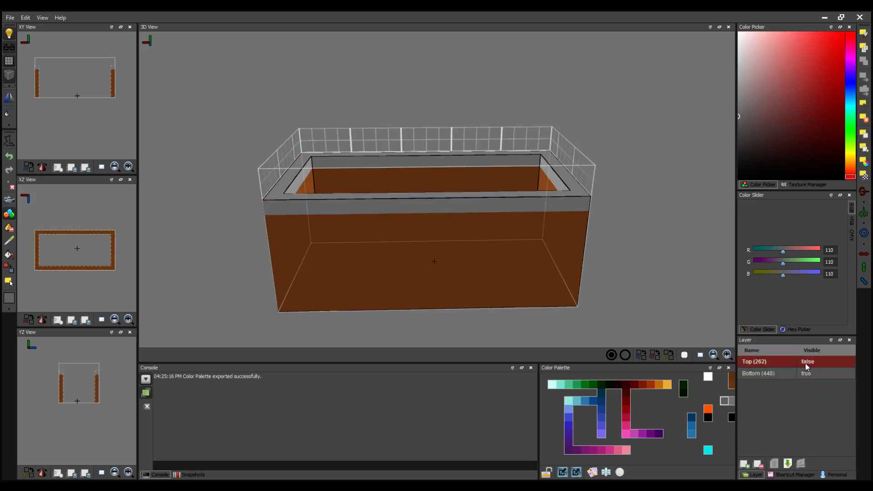
pyautogui.moveTo(710, 309); pyautogui.dragTo(655, 234, button='right')
pyautogui.click(806, 362)
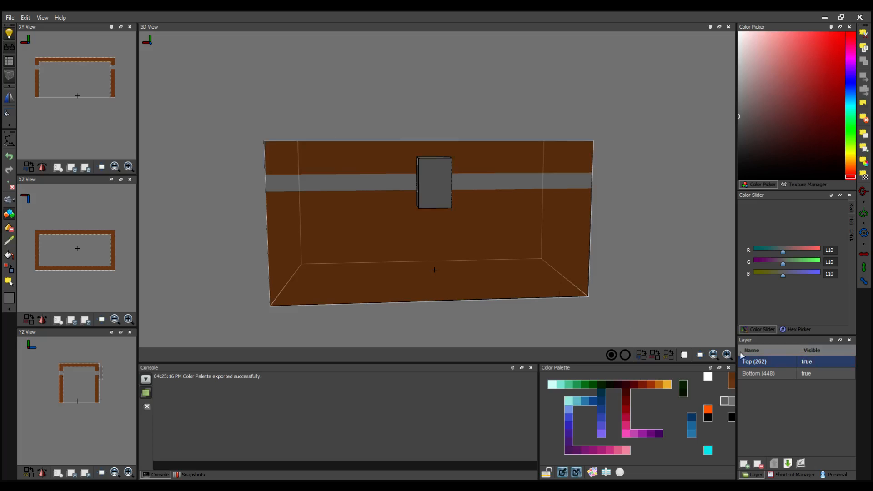
# - Recolour the voxel row directly below the grey band in darker brown (RGB 109, 63, 30) around the base
pyautogui.click(732, 377)
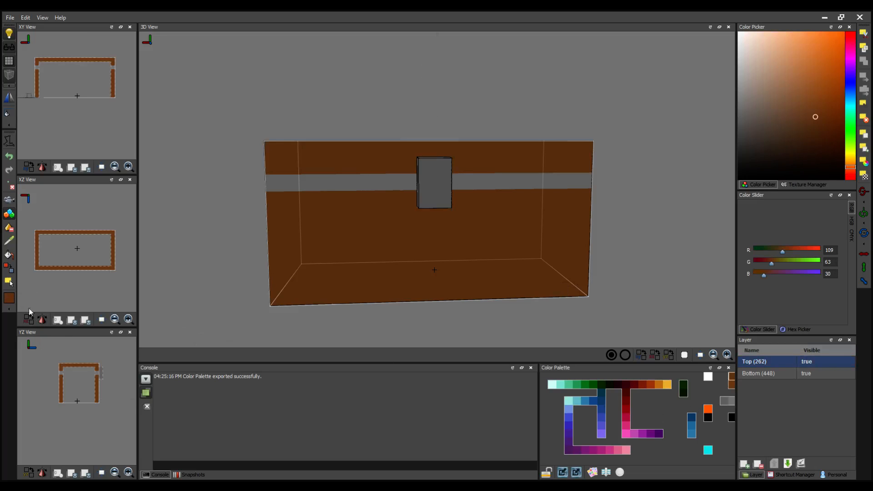
pyautogui.click(10, 269)
pyautogui.moveTo(278, 192); pyautogui.dragTo(589, 201)
pyautogui.moveTo(619, 219); pyautogui.dragTo(549, 217, button='middle')
pyautogui.moveTo(318, 186); pyautogui.dragTo(493, 195)
pyautogui.moveTo(493, 196); pyautogui.dragTo(468, 216, button='middle')
pyautogui.moveTo(288, 192); pyautogui.dragTo(578, 190)
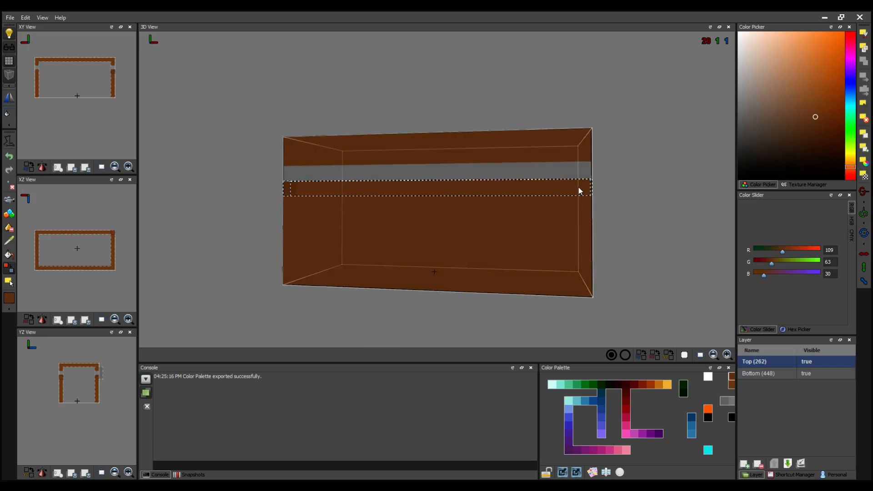
pyautogui.moveTo(578, 187); pyautogui.dragTo(605, 207, button='middle')
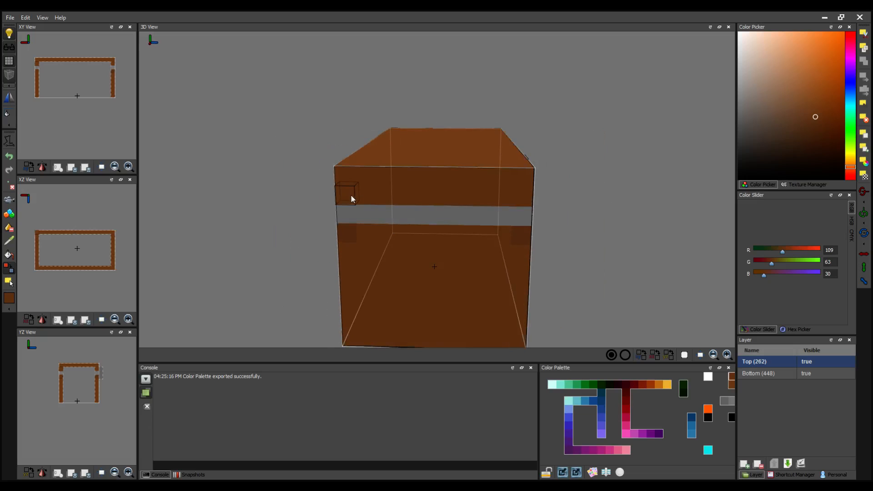
pyautogui.moveTo(338, 173); pyautogui.dragTo(567, 226)
pyautogui.moveTo(495, 240); pyautogui.dragTo(351, 237)
pyautogui.moveTo(592, 224)
pyautogui.mouseDown(button='middle')
pyautogui.moveTo(651, 225)
pyautogui.moveTo(592, 225)
pyautogui.mouseUp(button='middle')
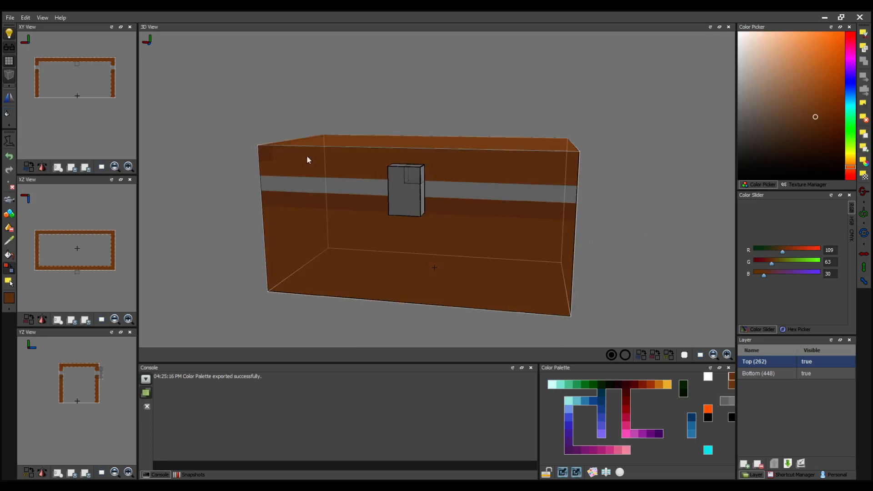
# - Recolour the upper voxel row of the lid's sides in the same darker brown
pyautogui.moveTo(264, 146); pyautogui.dragTo(575, 161)
pyautogui.moveTo(662, 209); pyautogui.dragTo(568, 209, button='middle')
pyautogui.moveTo(291, 161); pyautogui.dragTo(428, 168)
pyautogui.moveTo(557, 175); pyautogui.dragTo(515, 175, button='middle')
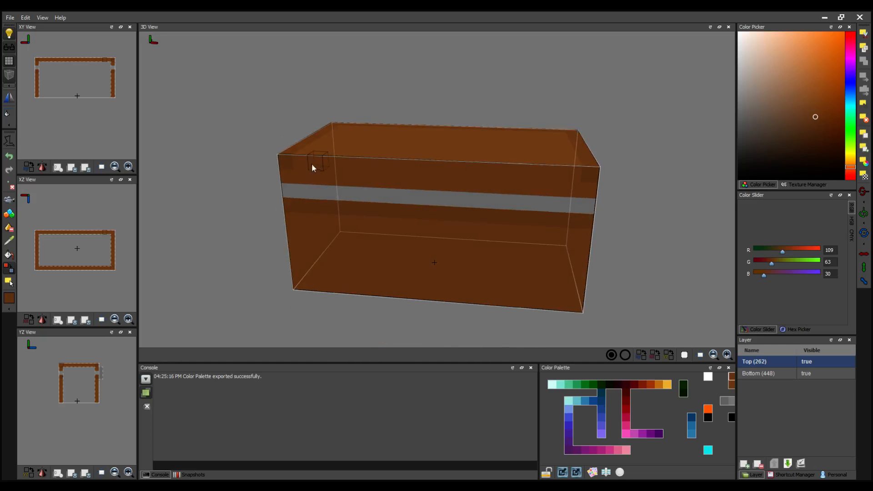
pyautogui.moveTo(291, 164); pyautogui.dragTo(576, 168)
pyautogui.moveTo(303, 185); pyautogui.dragTo(381, 175, button='middle')
pyautogui.moveTo(397, 177); pyautogui.dragTo(392, 180, button='right')
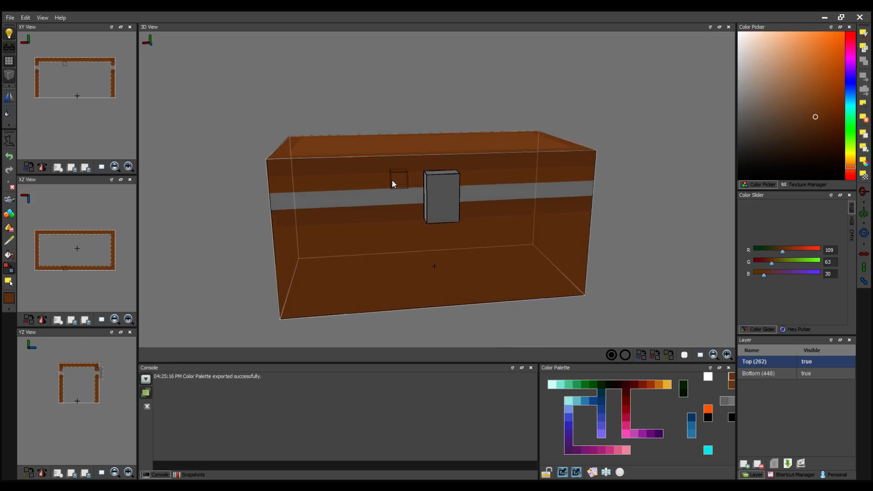
# - Recolour the lid's lower voxel row, just above the grey band, in the darker brown around the chest
pyautogui.moveTo(392, 180); pyautogui.dragTo(297, 182)
pyautogui.moveTo(159, 176); pyautogui.dragTo(304, 185, button='right')
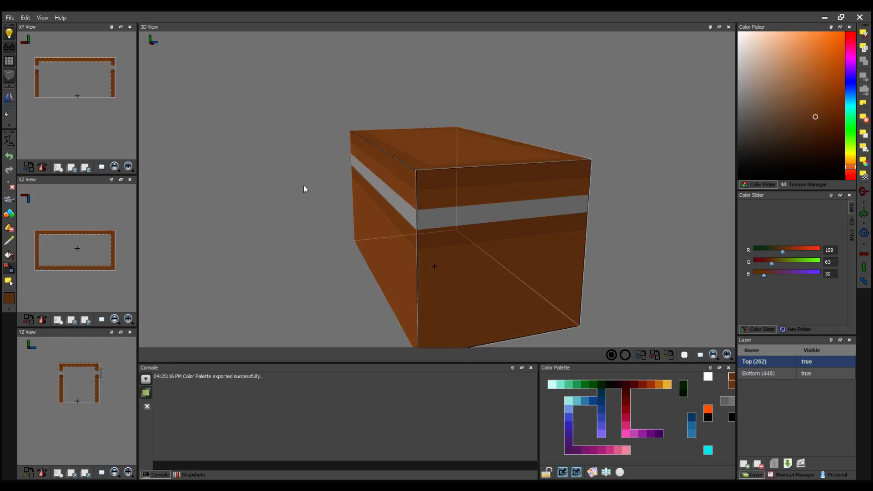
pyautogui.moveTo(583, 190); pyautogui.dragTo(427, 197)
pyautogui.moveTo(427, 197)
pyautogui.mouseDown(button='right')
pyautogui.moveTo(261, 181)
pyautogui.moveTo(495, 187)
pyautogui.mouseUp(button='right')
pyautogui.moveTo(584, 161); pyautogui.dragTo(309, 168)
pyautogui.moveTo(197, 190); pyautogui.dragTo(558, 200, button='right')
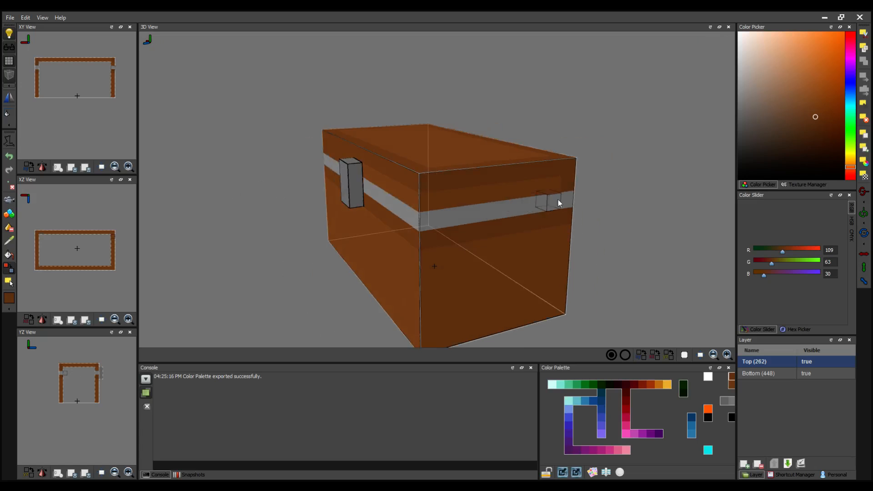
pyautogui.moveTo(298, 195); pyautogui.dragTo(358, 194, button='right')
pyautogui.moveTo(380, 190); pyautogui.dragTo(587, 181)
# - Recolour the vertical corner columns of the base in darker brown (RGB 109, 63, 30) on all sides
pyautogui.moveTo(643, 194); pyautogui.dragTo(331, 199, button='right')
pyautogui.moveTo(326, 196); pyautogui.dragTo(326, 302)
pyautogui.moveTo(326, 302); pyautogui.dragTo(351, 228, button='right')
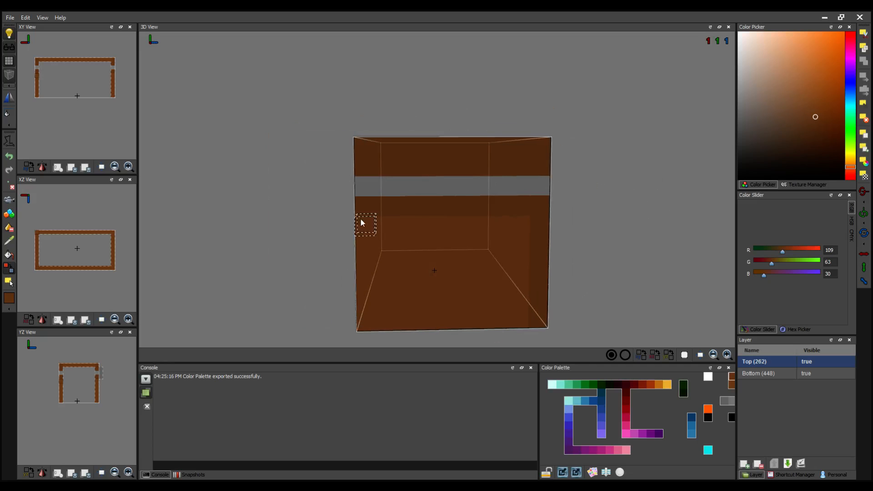
pyautogui.moveTo(360, 219); pyautogui.dragTo(365, 317)
pyautogui.moveTo(319, 274); pyautogui.dragTo(337, 232, button='right')
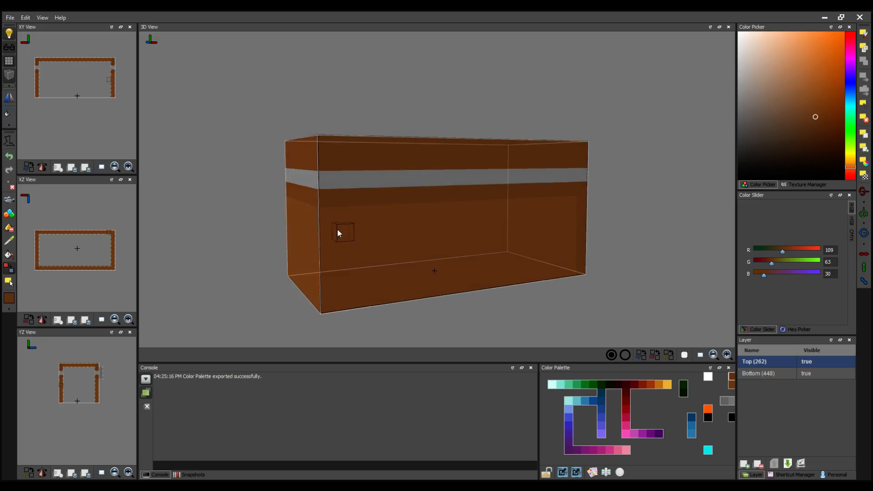
pyautogui.moveTo(337, 225); pyautogui.dragTo(326, 299)
pyautogui.moveTo(249, 252); pyautogui.dragTo(365, 210, button='right')
pyautogui.moveTo(367, 202); pyautogui.dragTo(523, 298)
pyautogui.moveTo(590, 288); pyautogui.dragTo(272, 279, button='right')
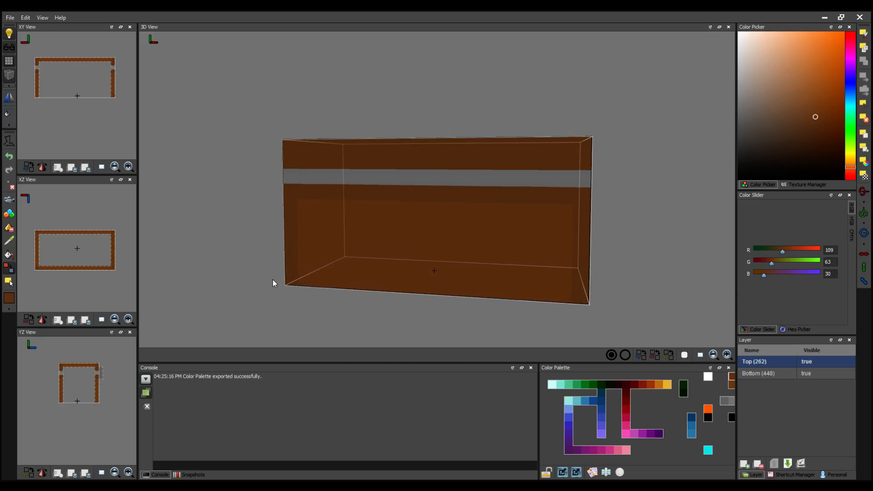
# - Recolour the base's lowest voxel row in the same darker brown around the chest
pyautogui.moveTo(564, 294); pyautogui.dragTo(414, 337, button='right')
pyautogui.moveTo(338, 321); pyautogui.dragTo(486, 326)
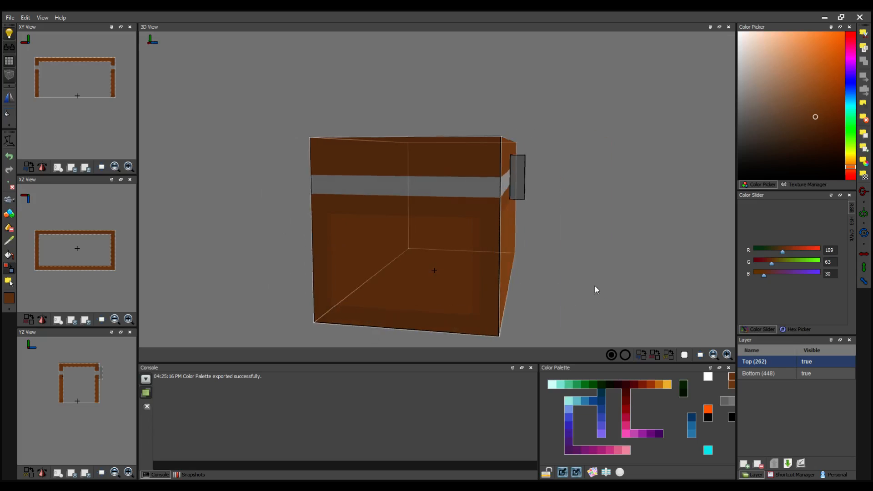
pyautogui.moveTo(594, 291); pyautogui.dragTo(261, 283, button='right')
pyautogui.moveTo(261, 283); pyautogui.dragTo(582, 292)
# - Fill the chest's open underside with a one-voxel-thick darker brown floor
pyautogui.moveTo(632, 266); pyautogui.dragTo(632, 230, button='right')
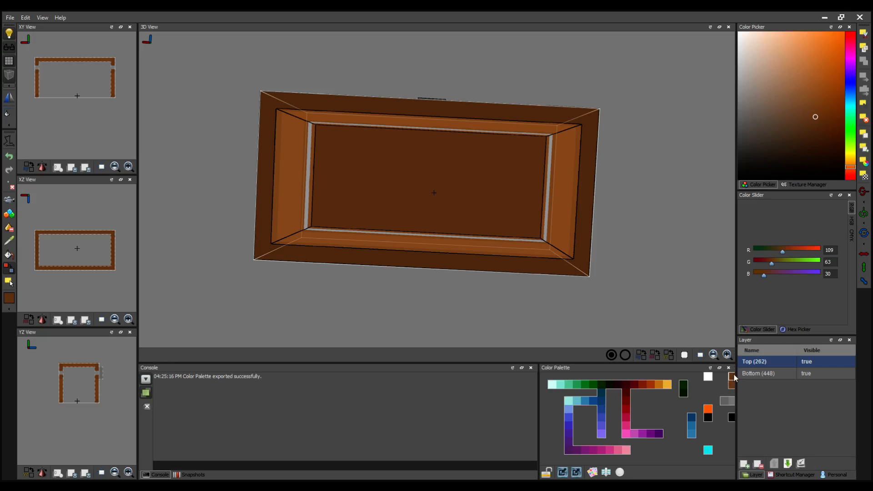
pyautogui.moveTo(654, 255); pyautogui.dragTo(662, 250, button='right')
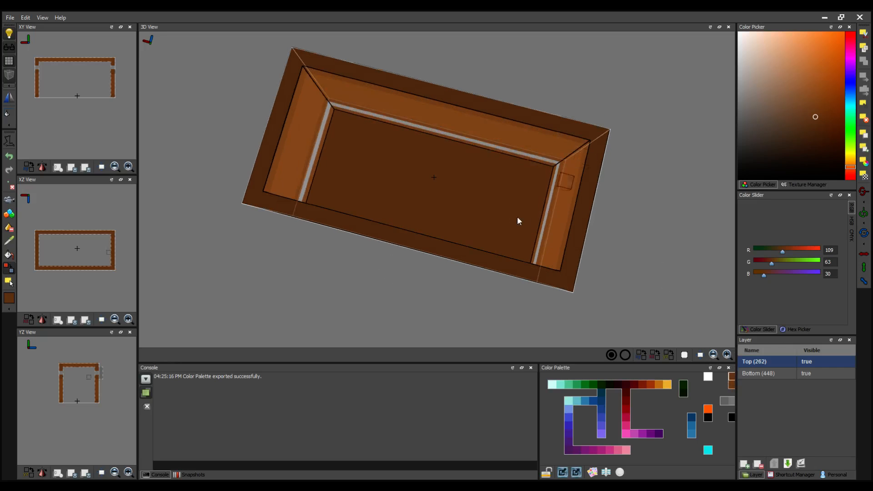
pyautogui.click(9, 214)
pyautogui.moveTo(304, 72); pyautogui.dragTo(558, 269)
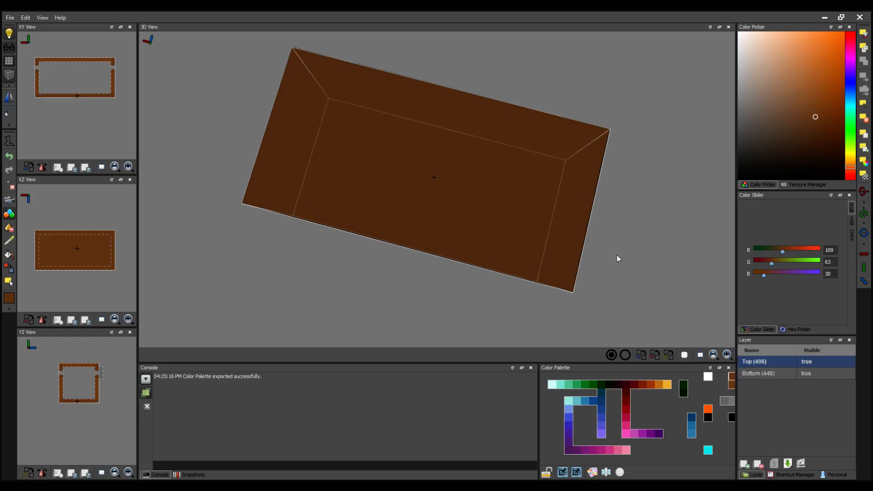
pyautogui.moveTo(617, 254); pyautogui.dragTo(610, 287, button='right')
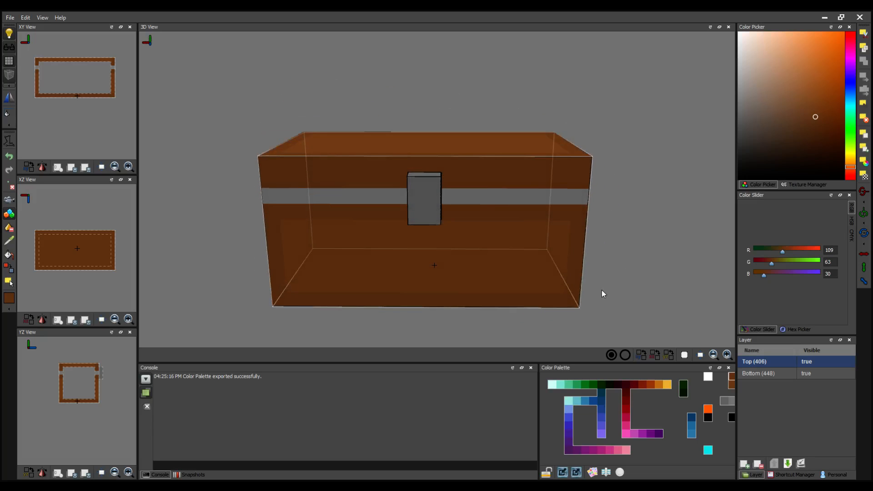
# - Hide the Bottom layer to isolate the lid and new floor, and activate the selection tool
pyautogui.moveTo(615, 282); pyautogui.dragTo(646, 274, button='right')
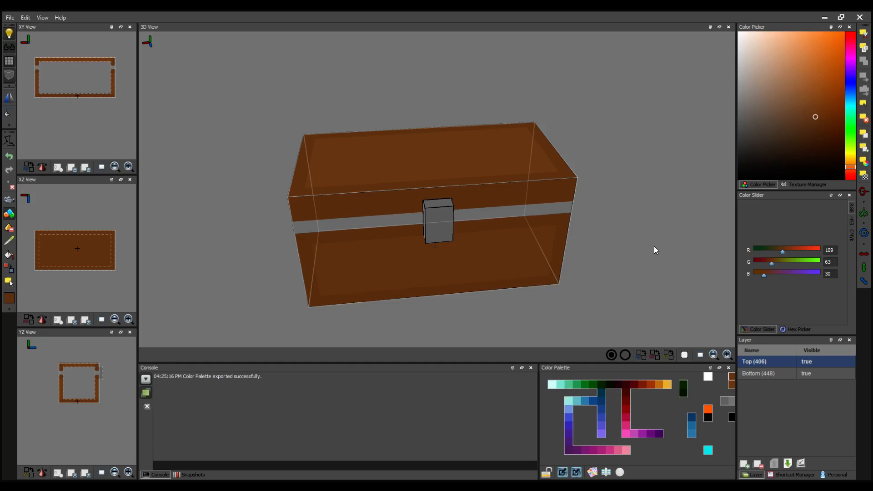
pyautogui.moveTo(649, 238)
pyautogui.mouseDown(button='right')
pyautogui.moveTo(645, 232)
pyautogui.moveTo(768, 230)
pyautogui.moveTo(645, 236)
pyautogui.moveTo(650, 231)
pyautogui.mouseUp(button='right')
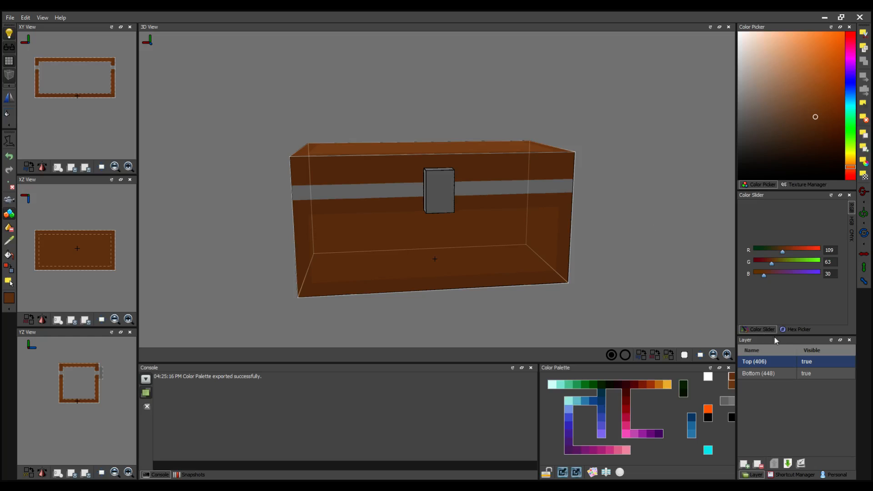
pyautogui.click(806, 362)
pyautogui.click(806, 362)
pyautogui.click(807, 375)
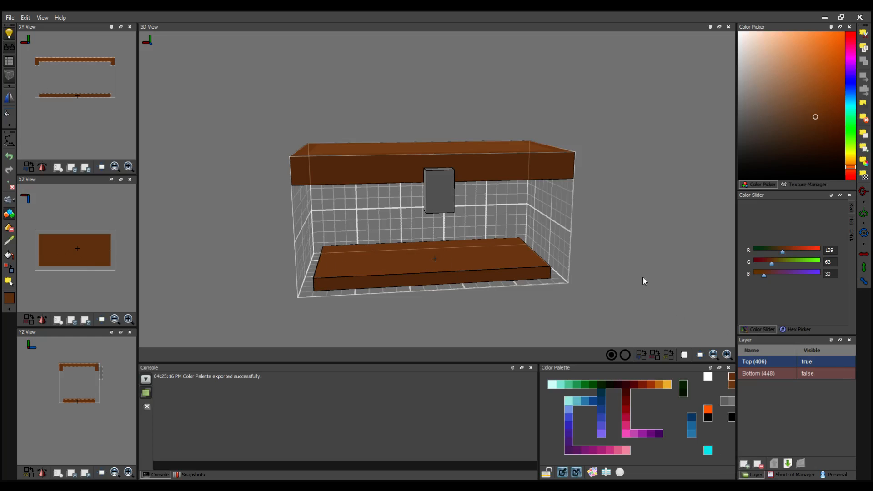
pyautogui.moveTo(624, 250); pyautogui.dragTo(614, 291)
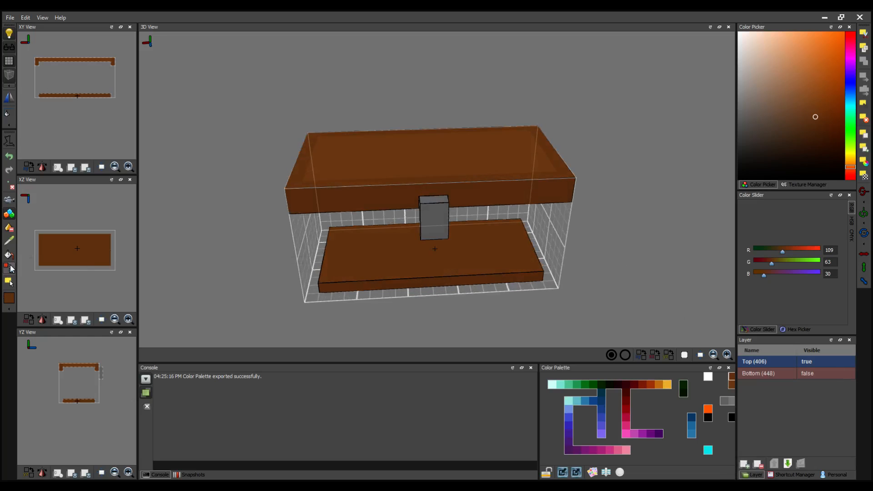
pyautogui.click(9, 283)
pyautogui.click(812, 373)
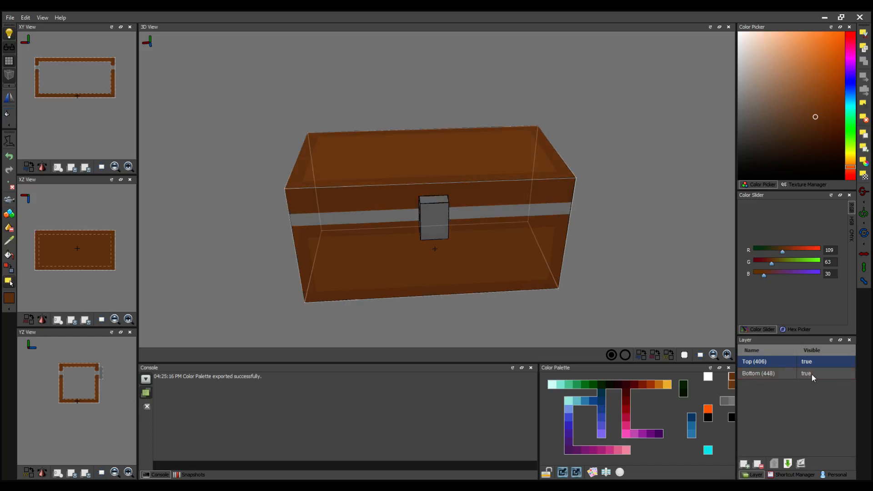
pyautogui.click(812, 374)
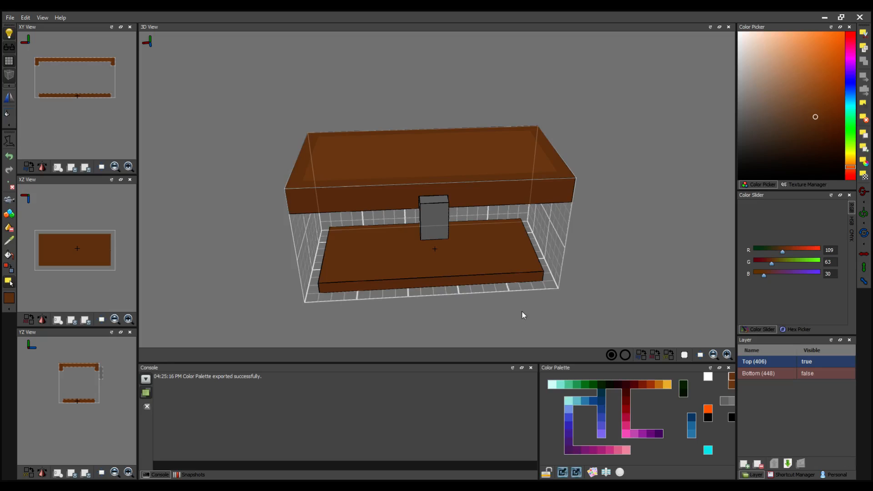
pyautogui.moveTo(518, 306); pyautogui.dragTo(463, 215, button='right')
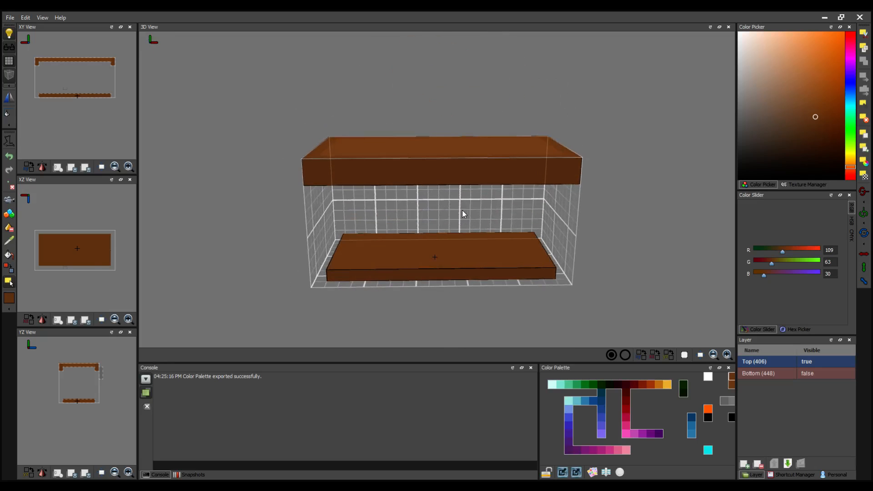
# - Try to move the selected floor slab up above the lid, and undo the move
pyautogui.moveTo(257, 217); pyautogui.dragTo(615, 293)
pyautogui.moveTo(443, 255); pyautogui.dragTo(466, 137)
pyautogui.hotkey('ctrl', 'z')
pyautogui.hotkey('ctrl', 'z')
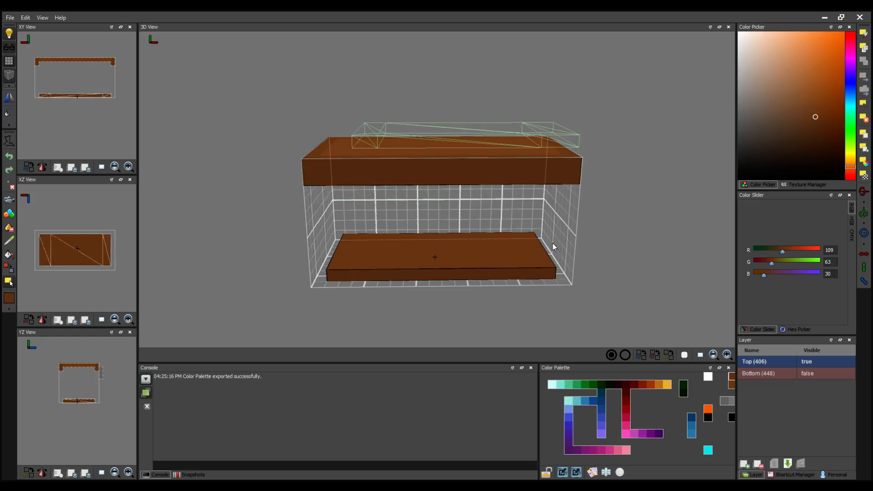
# - Select the entire floor slab and cut it from the Top layer
pyautogui.moveTo(256, 213); pyautogui.dragTo(627, 301)
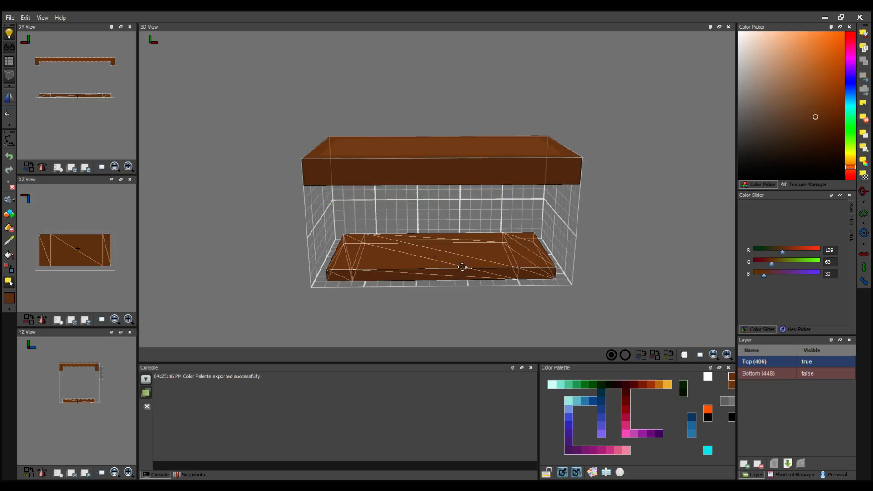
pyautogui.click(499, 268)
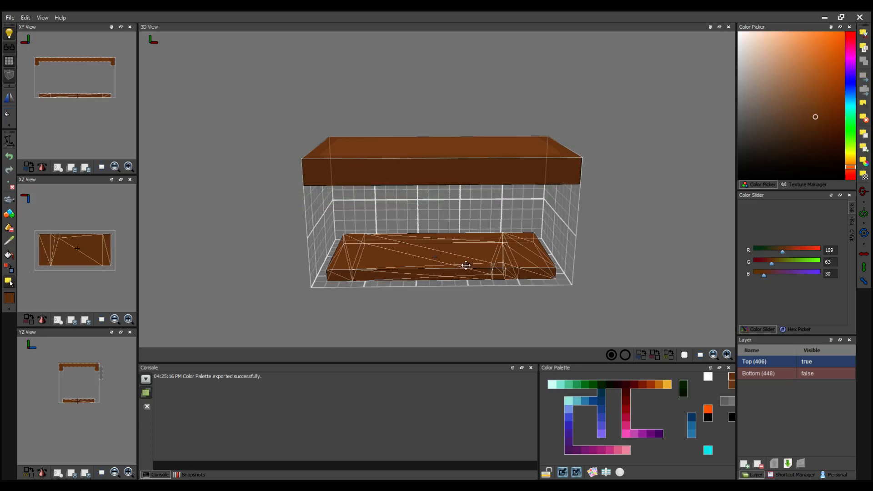
pyautogui.moveTo(267, 211); pyautogui.dragTo(622, 315)
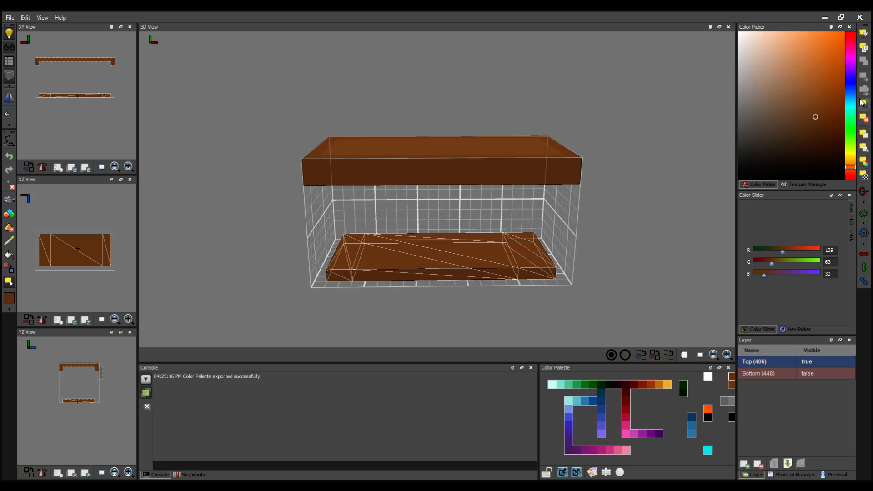
pyautogui.click(864, 37)
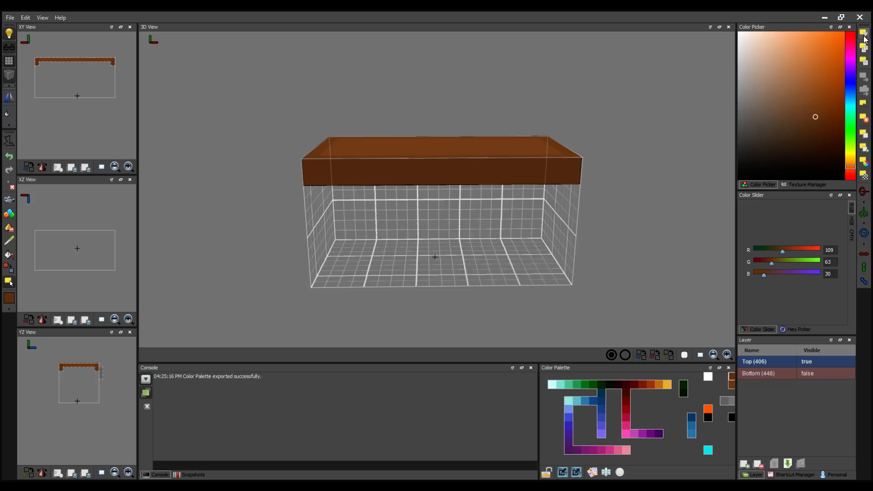
# - Show the Bottom layer, make it the active layer and paste the floor slab into it
pyautogui.click(810, 374)
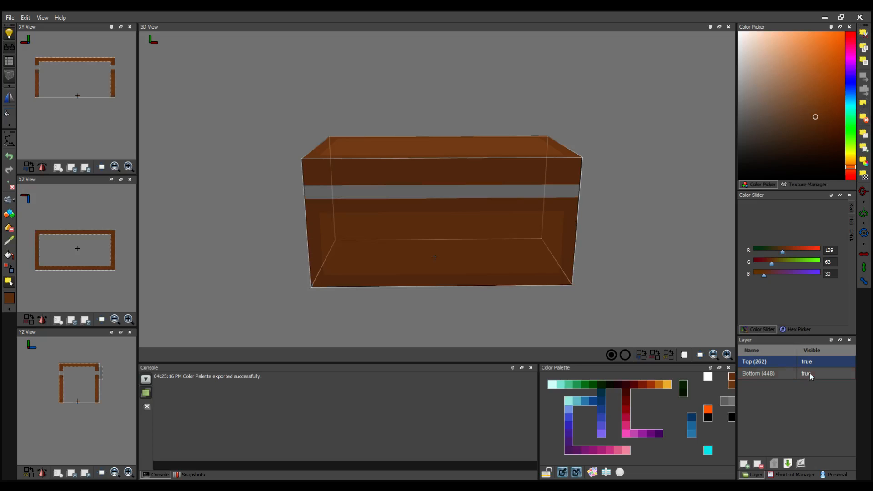
pyautogui.click(775, 373)
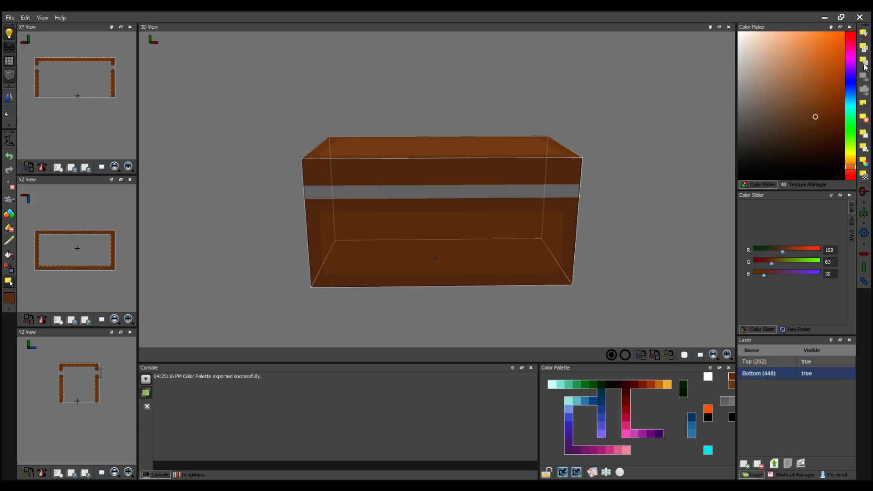
pyautogui.click(810, 362)
pyautogui.moveTo(667, 193); pyautogui.dragTo(640, 236, button='right')
pyautogui.click(810, 361)
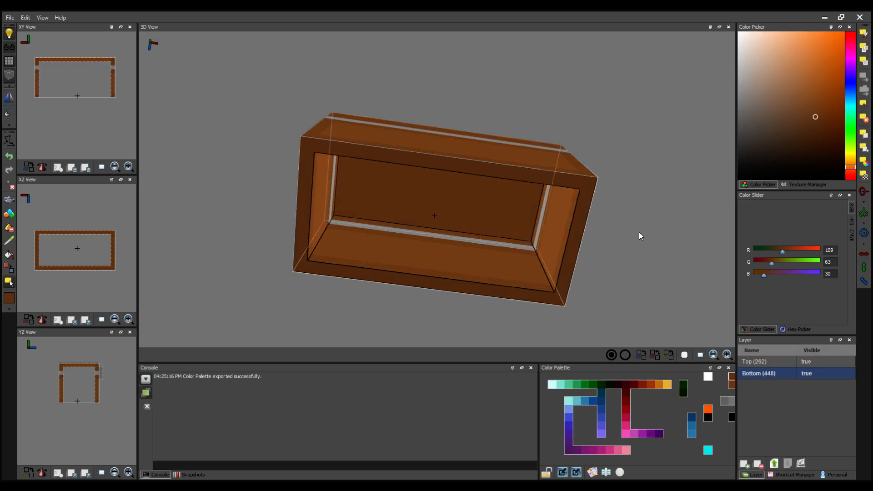
pyautogui.click(867, 63)
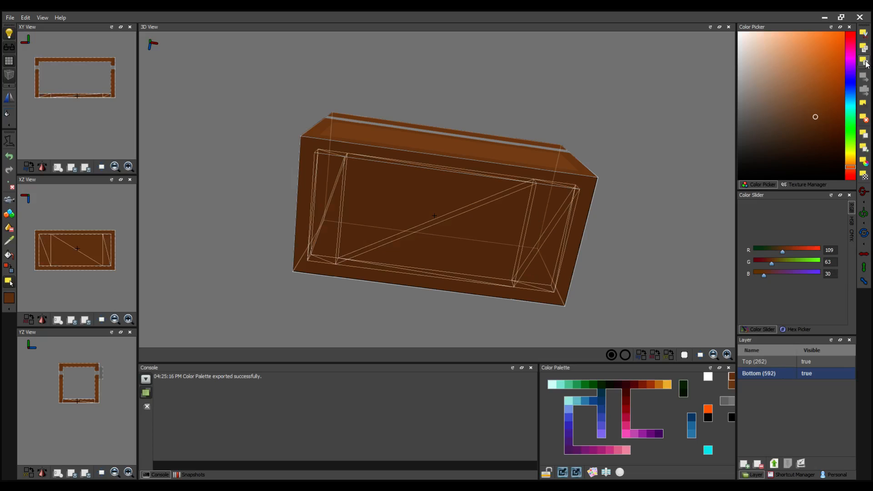
# - Hide the Top layer and examine the open base with its floor from below and above
pyautogui.moveTo(726, 127); pyautogui.dragTo(682, 104, button='right')
pyautogui.click(808, 365)
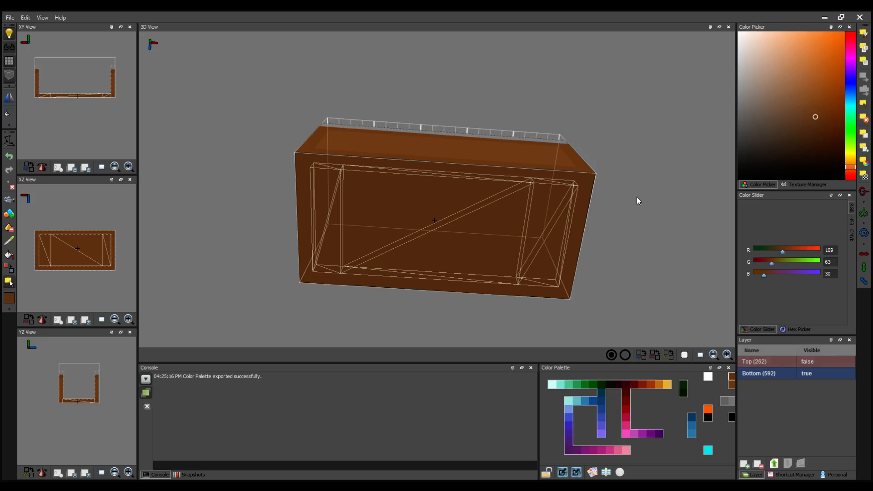
pyautogui.moveTo(631, 127); pyautogui.dragTo(626, 163, button='right')
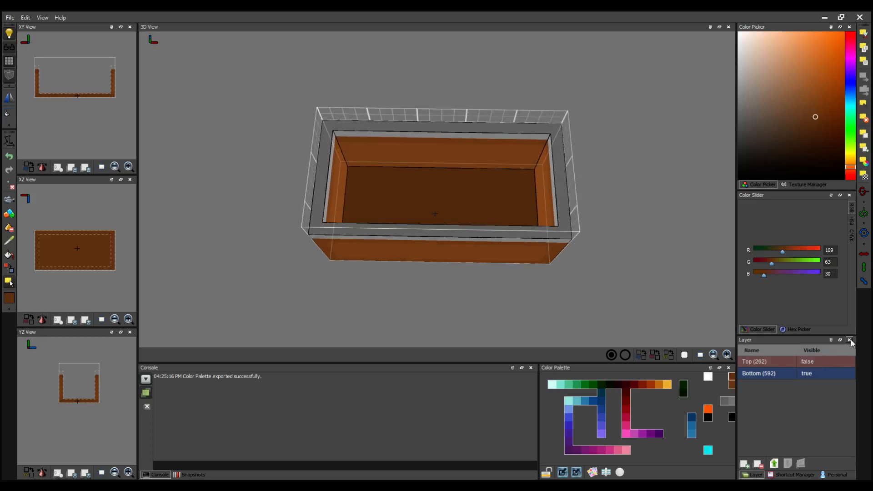
pyautogui.click(824, 359)
pyautogui.click(825, 363)
# - Make the Top layer active and visible again
pyautogui.click(751, 361)
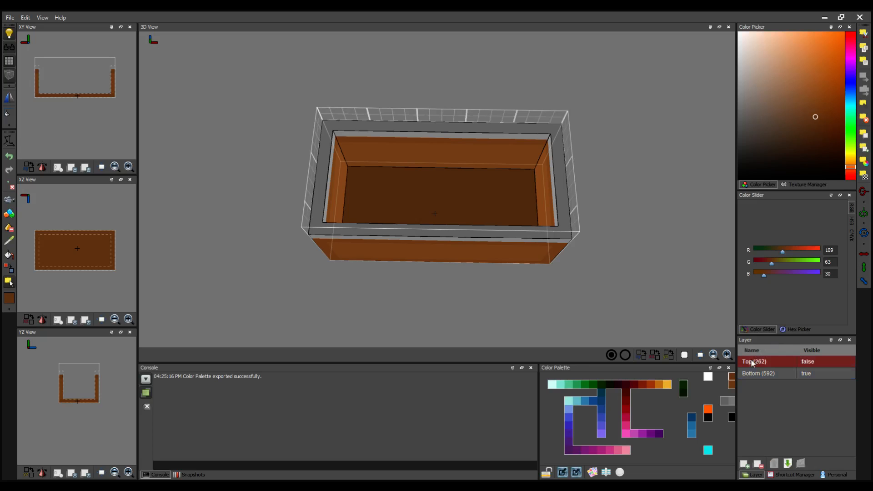
pyautogui.click(807, 361)
pyautogui.moveTo(705, 314); pyautogui.dragTo(776, 263, button='right')
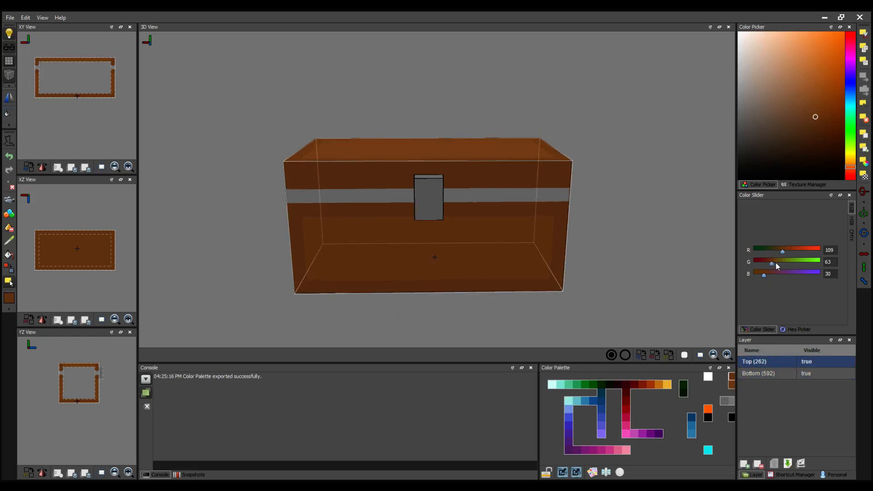
pyautogui.moveTo(673, 264); pyautogui.dragTo(658, 182, button='right')
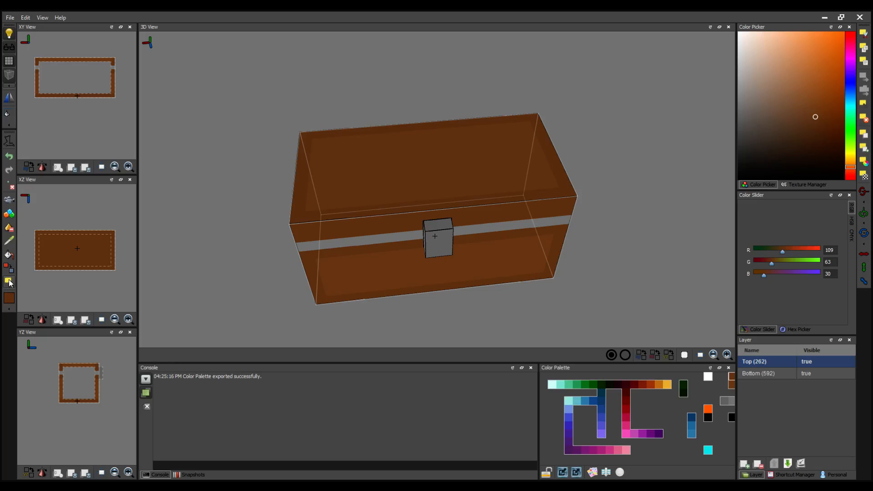
# - Select and delete the lid's voxels from the Top layer, including the stray corner voxel
pyautogui.click(11, 283)
pyautogui.moveTo(292, 130); pyautogui.dragTo(550, 87, button='right')
pyautogui.moveTo(259, 83); pyautogui.dragTo(654, 158)
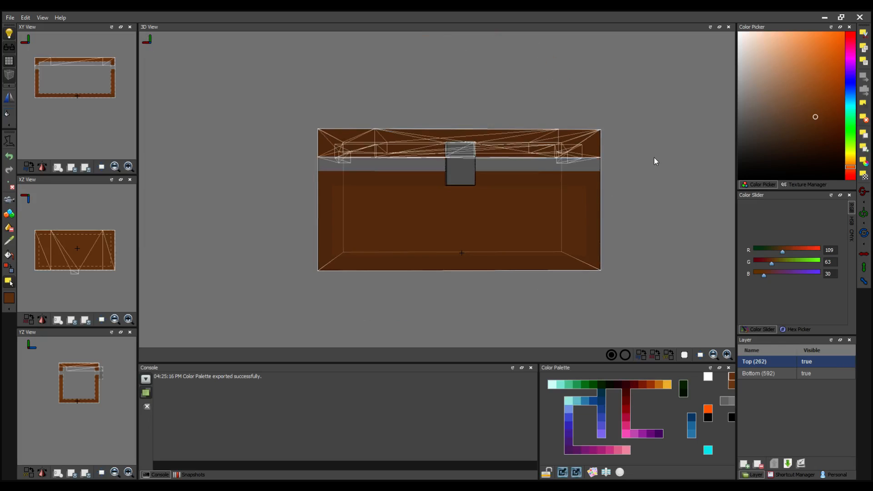
pyautogui.press('Delete')
pyautogui.moveTo(670, 156); pyautogui.dragTo(678, 158, button='right')
pyautogui.moveTo(285, 89); pyautogui.dragTo(578, 146)
pyautogui.press('Delete')
pyautogui.moveTo(349, 160); pyautogui.dragTo(332, 141)
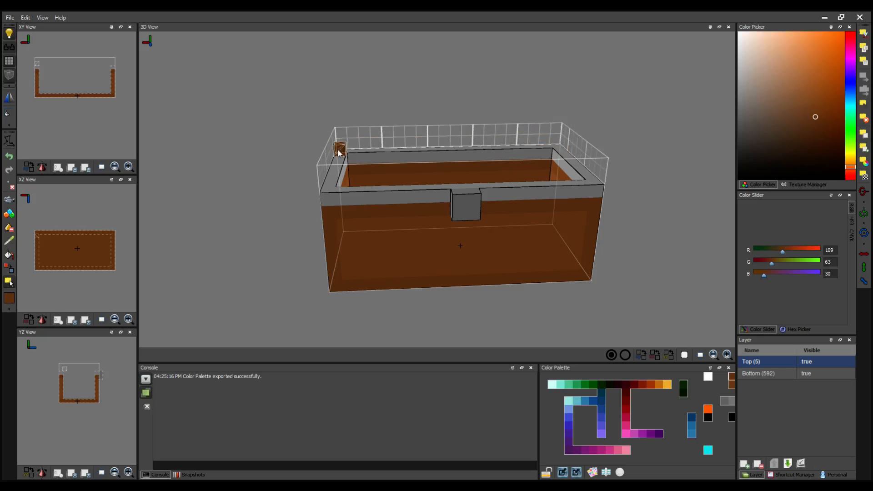
pyautogui.press('Delete')
# - Try to delete the clasp by selecting it from the front, and undo the deletion
pyautogui.moveTo(457, 196); pyautogui.dragTo(479, 214)
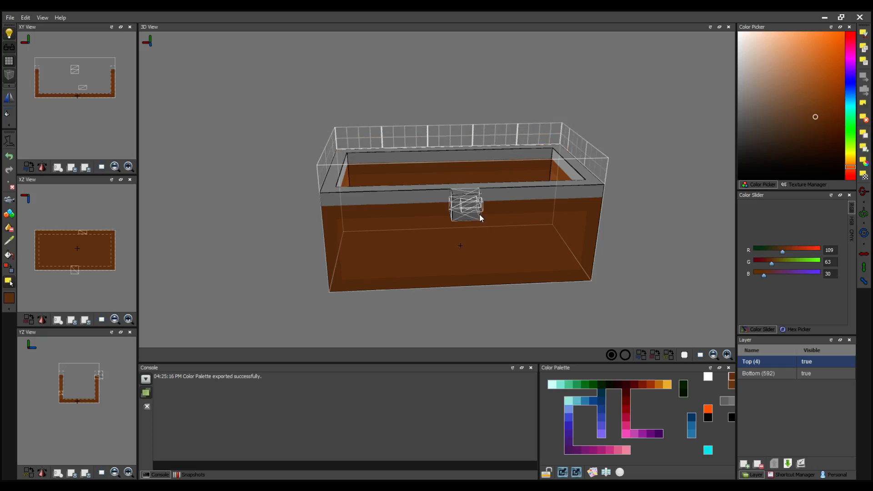
pyautogui.press('Delete')
pyautogui.hotkey('ctrl', 'z')
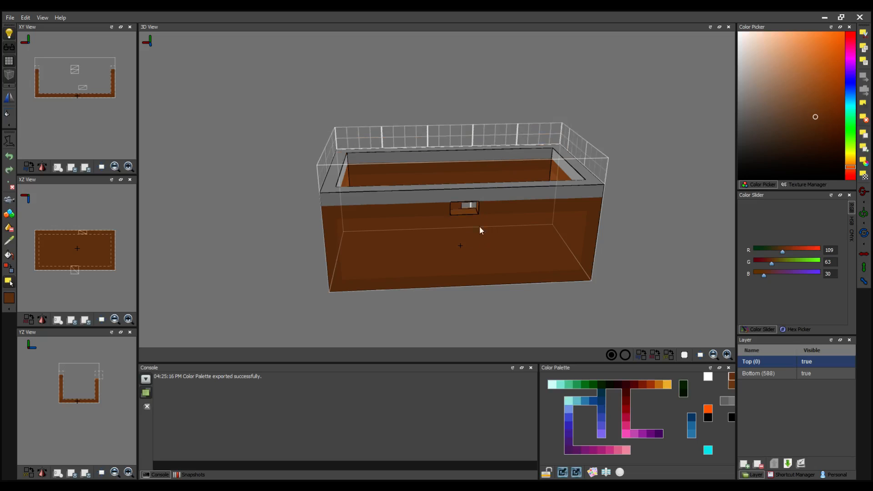
# - Select the clasp's voxels from the side of the chest and delete them from the Top layer
pyautogui.moveTo(634, 250); pyautogui.dragTo(629, 164, button='right')
pyautogui.moveTo(555, 157); pyautogui.dragTo(586, 140, button='right')
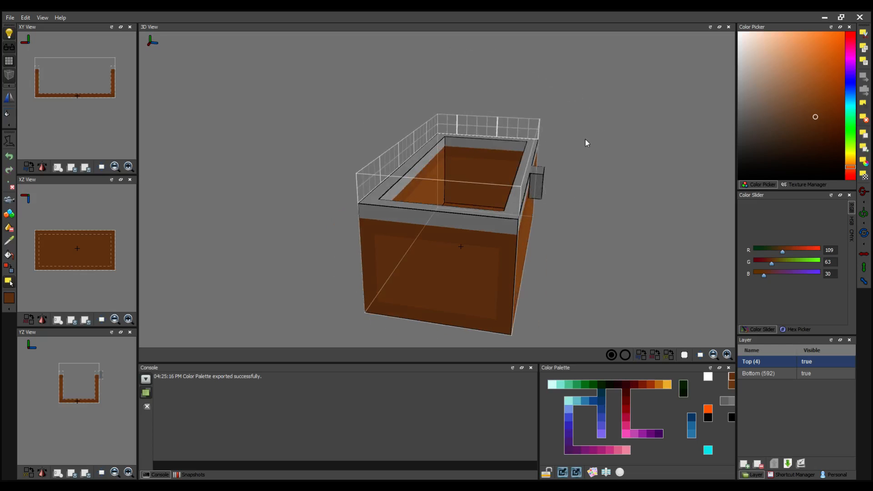
pyautogui.moveTo(587, 135); pyautogui.dragTo(541, 198)
pyautogui.moveTo(605, 180); pyautogui.dragTo(600, 168, button='right')
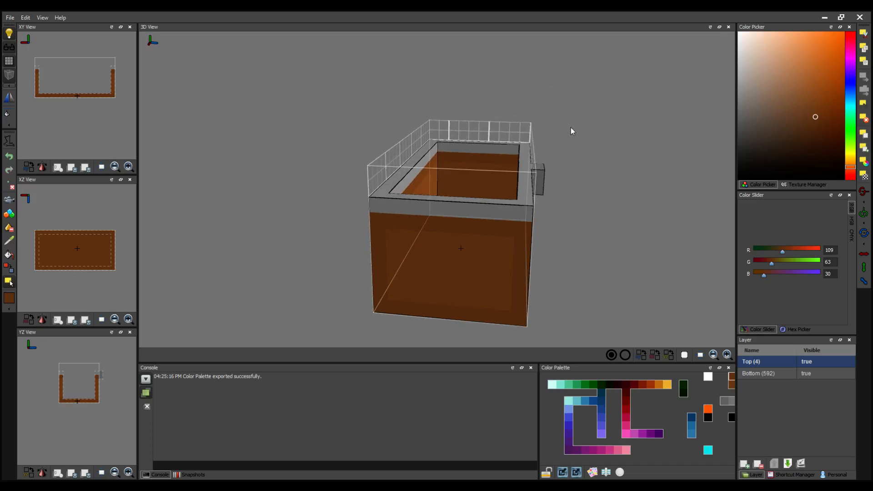
pyautogui.moveTo(571, 126); pyautogui.dragTo(537, 204)
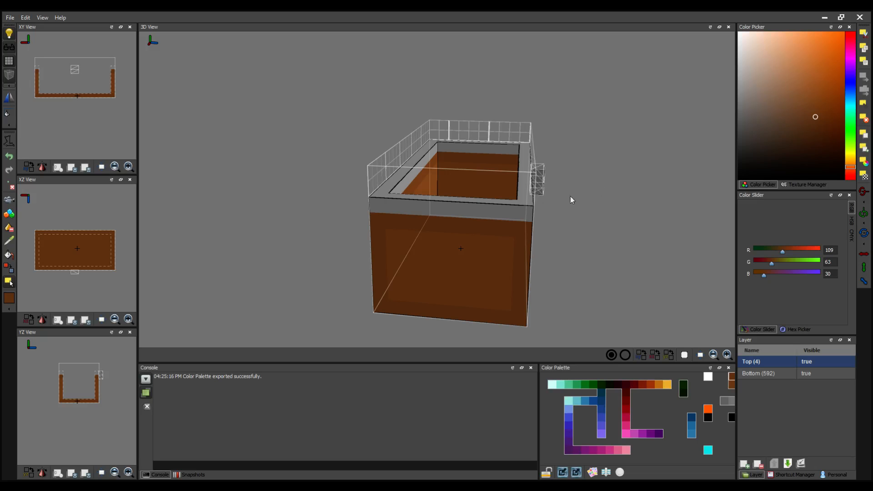
pyautogui.press('Delete')
pyautogui.moveTo(605, 188); pyautogui.dragTo(559, 189, button='right')
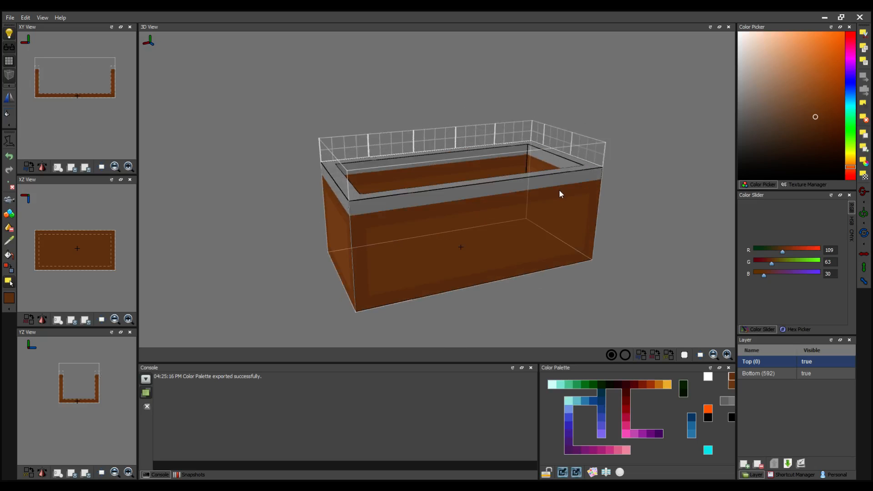
# - Undo the clasp and lid deletions on the Top layer
pyautogui.hotkey('ctrl', 'z')
pyautogui.hotkey('ctrl', 'z')
pyautogui.hotkey('ctrl', 'z')
pyautogui.hotkey('ctrl', 'z')
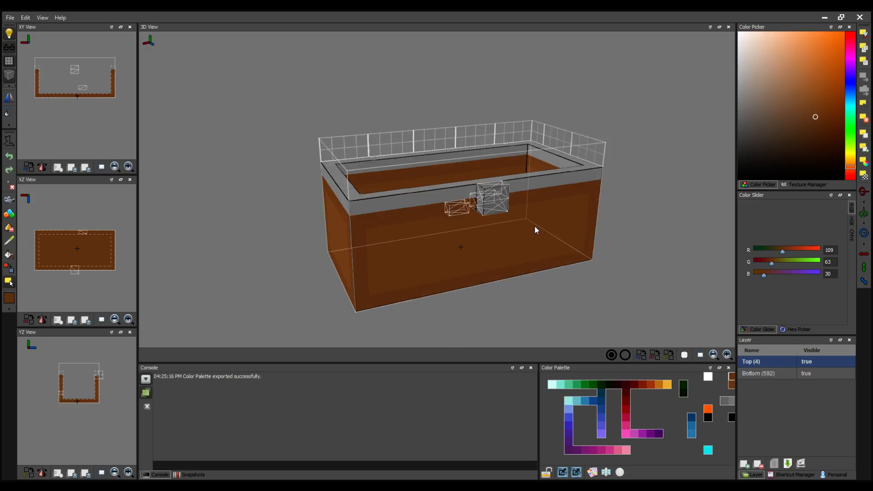
pyautogui.hotkey('ctrl', 'z')
pyautogui.hotkey('ctrl', 'z')
pyautogui.hotkey('ctrl', 'z')
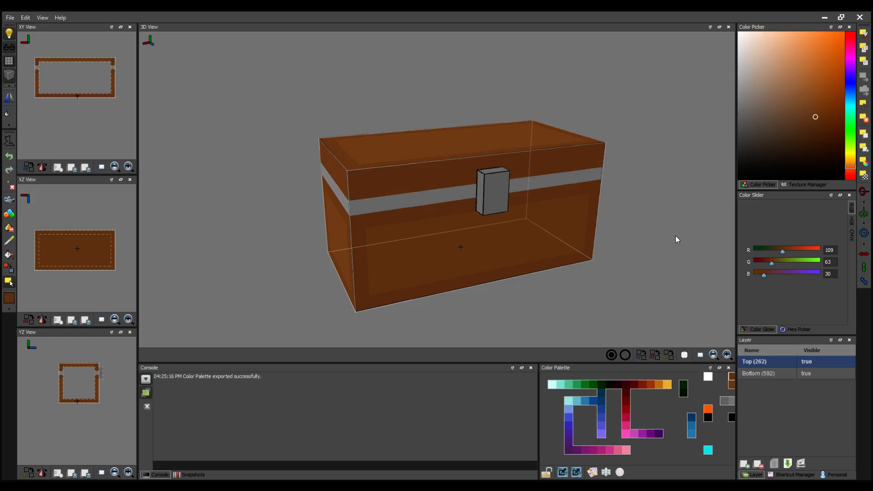
# - Save the closed chest model as a new file
pyautogui.moveTo(675, 236); pyautogui.dragTo(674, 233, button='right')
pyautogui.click(10, 18)
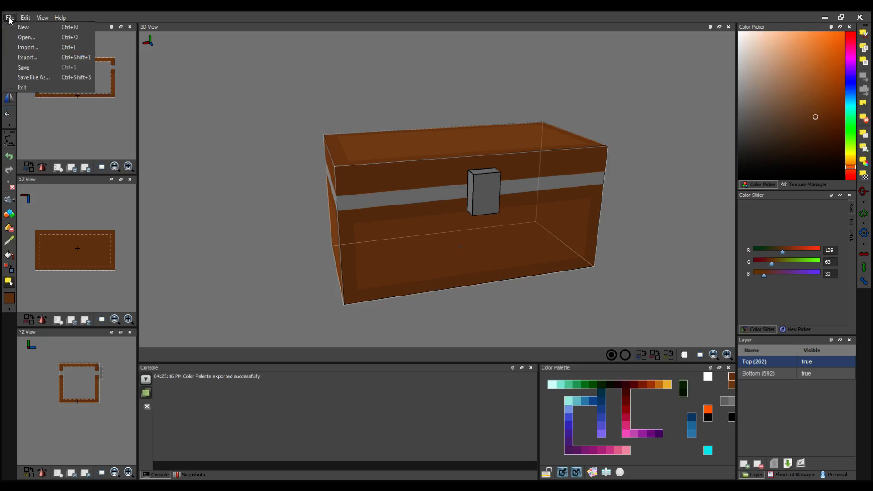
pyautogui.click(30, 78)
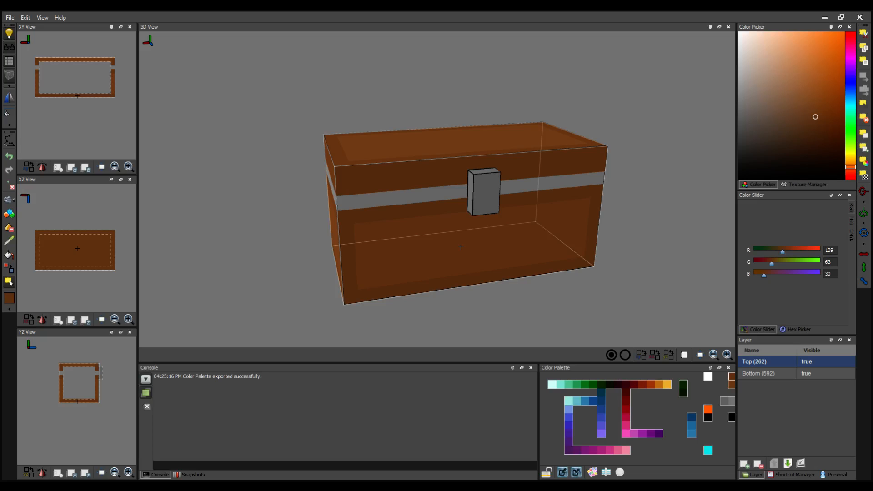
# - Examine the chest from above and look at the bounding box dimension settings
pyautogui.moveTo(645, 232); pyautogui.dragTo(637, 223, button='middle')
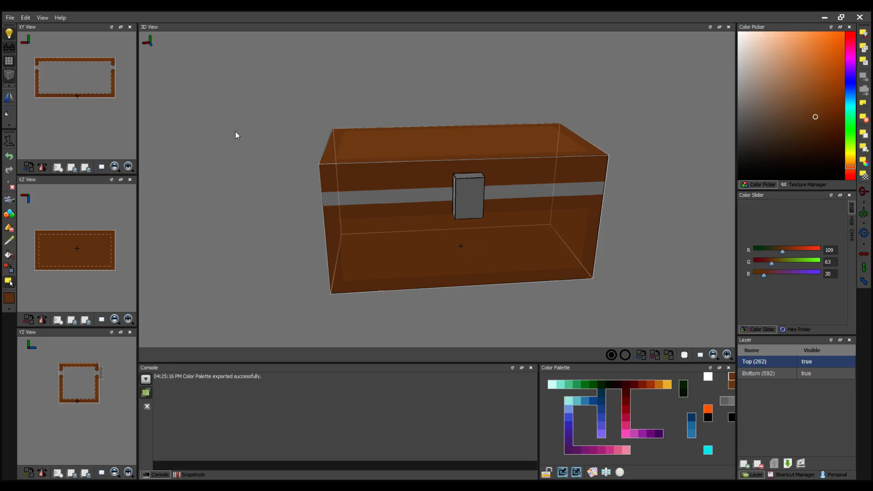
pyautogui.moveTo(250, 100); pyautogui.dragTo(246, 117, button='middle')
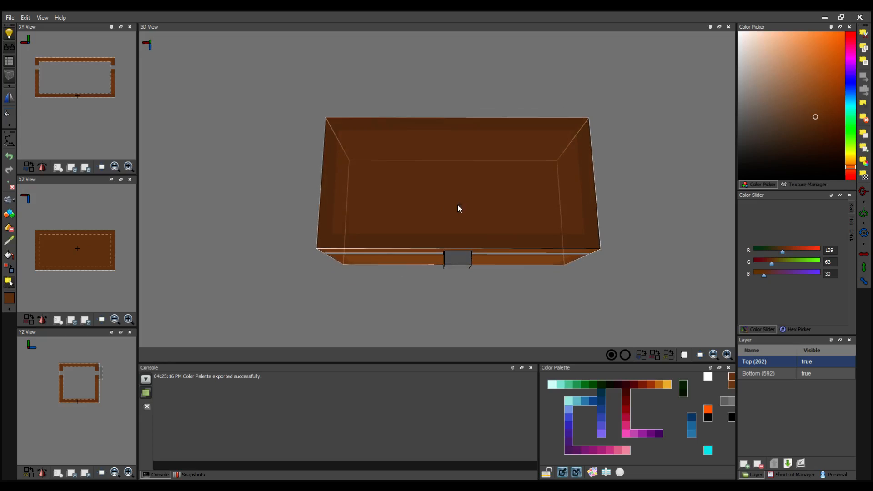
pyautogui.click(12, 86)
pyautogui.click(220, 206)
pyautogui.click(12, 86)
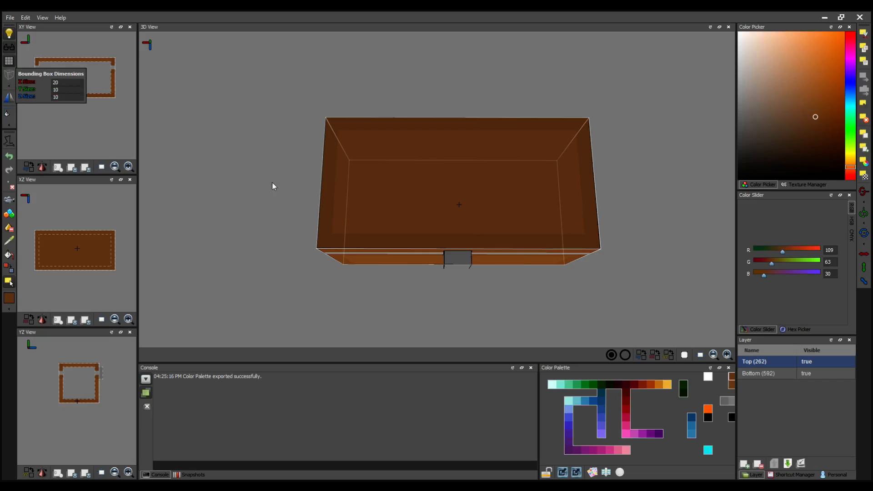
pyautogui.click(218, 238)
pyautogui.moveTo(218, 238); pyautogui.dragTo(218, 227)
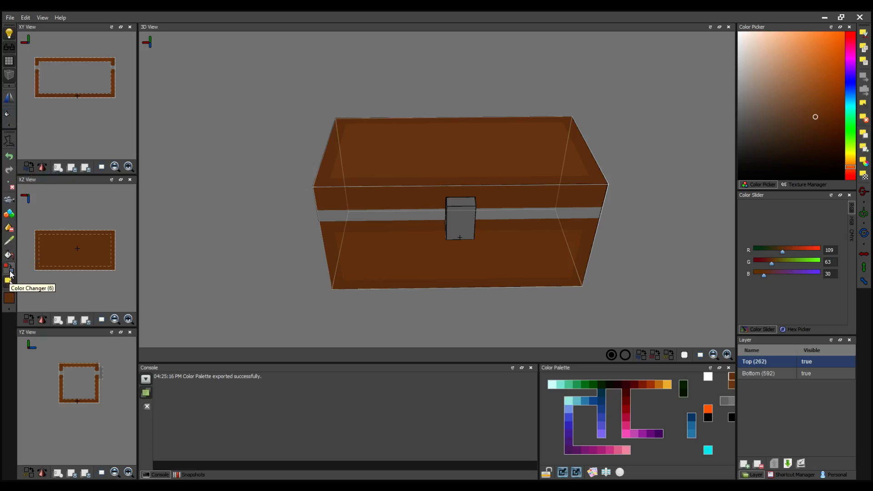
# - Try recolouring a strip on the lid's top dark red with the Color Changer, and undo it
pyautogui.click(9, 271)
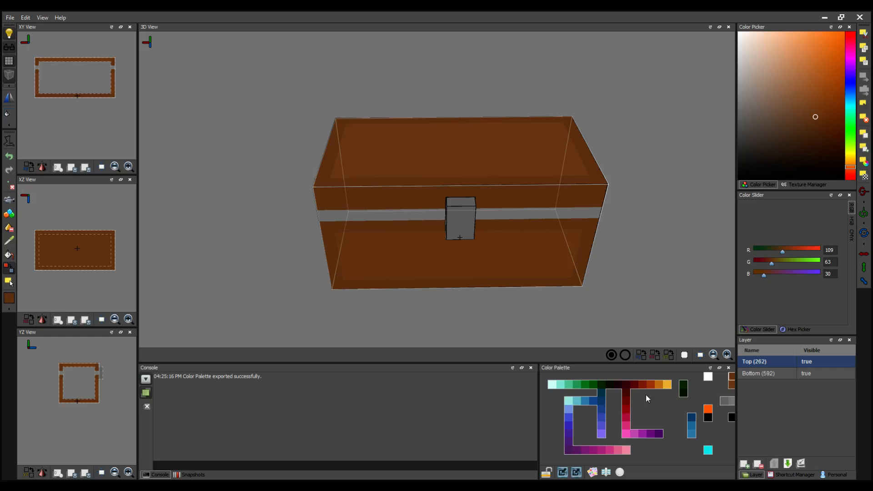
pyautogui.click(626, 415)
pyautogui.click(626, 409)
pyautogui.moveTo(452, 166)
pyautogui.mouseDown()
pyautogui.moveTo(414, 152)
pyautogui.moveTo(450, 150)
pyautogui.mouseUp()
pyautogui.hotkey('ctrl', 'z')
pyautogui.hotkey('ctrl', 'z')
pyautogui.hotkey('ctrl', 'z')
pyautogui.hotkey('ctrl', 'z')
pyautogui.hotkey('ctrl', 'z')
pyautogui.hotkey('ctrl', 'z')
pyautogui.hotkey('ctrl', 'z')
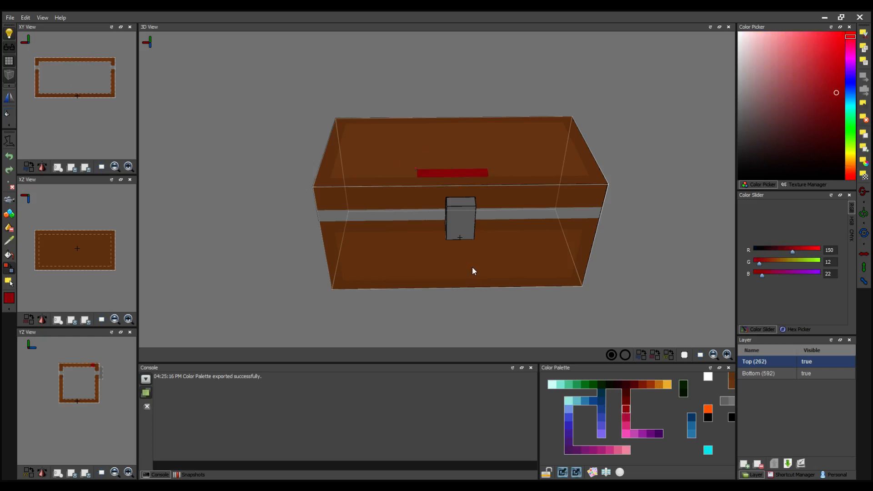
pyautogui.hotkey('ctrl', 'z')
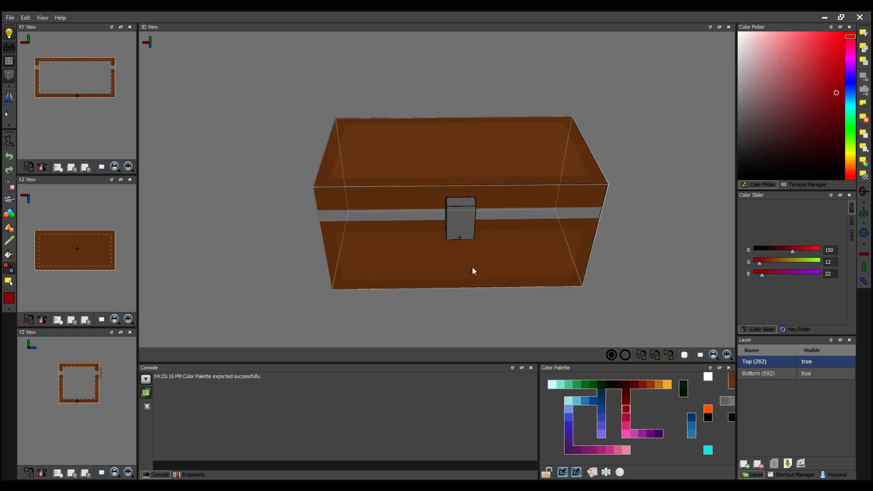
# - Try flood-filling the lid's top and the chest's lower front with dark red, undoing each fill
pyautogui.click(8, 256)
pyautogui.click(437, 150)
pyautogui.hotkey('ctrl', 'z')
pyautogui.click(559, 273)
pyautogui.hotkey('ctrl', 'z')
# - Sample the brown on the lid's top as the active colour
pyautogui.click(9, 241)
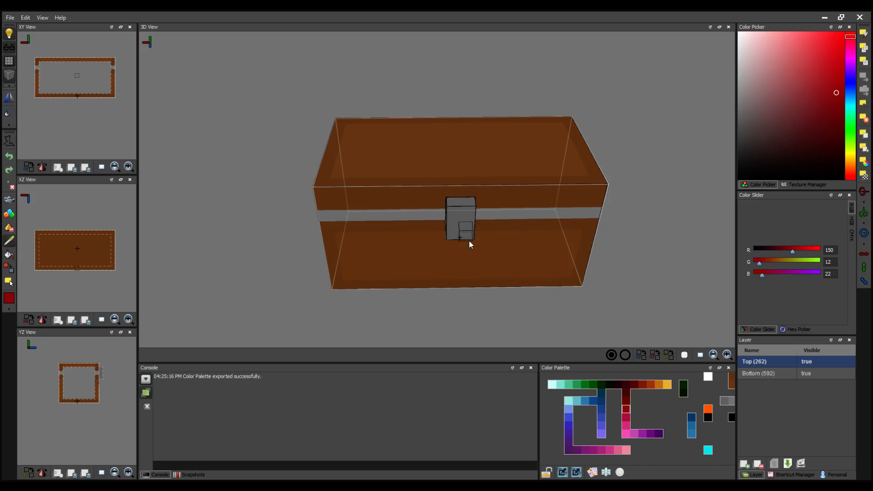
pyautogui.click(528, 147)
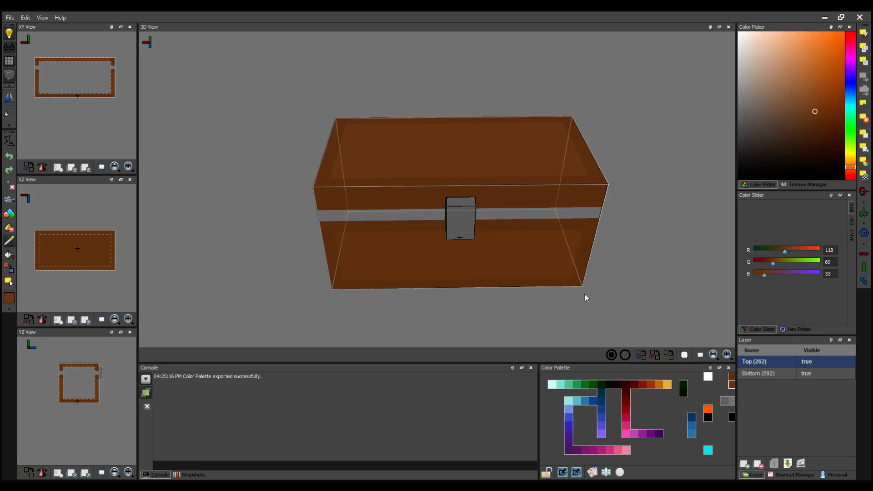
# - Try erasing several voxels from the lid's top, and undo the erasures
pyautogui.click(8, 229)
pyautogui.moveTo(447, 165)
pyautogui.mouseDown()
pyautogui.moveTo(475, 180)
pyautogui.moveTo(424, 182)
pyautogui.moveTo(458, 196)
pyautogui.mouseUp()
pyautogui.hotkey('ctrl', 'z')
pyautogui.hotkey('ctrl', 'z')
pyautogui.hotkey('ctrl', 'z')
pyautogui.hotkey('ctrl', 'z')
pyautogui.hotkey('ctrl', 'z')
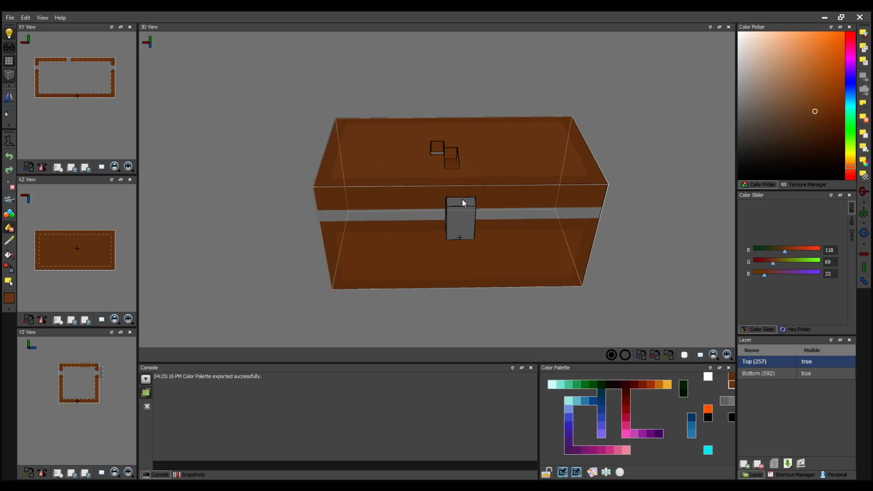
pyautogui.hotkey('ctrl', 'z')
pyautogui.hotkey('ctrl', 'z')
pyautogui.hotkey('ctrl', 'z')
# - Try drawing brown voxels on top of the lid, and undo them
pyautogui.click(8, 214)
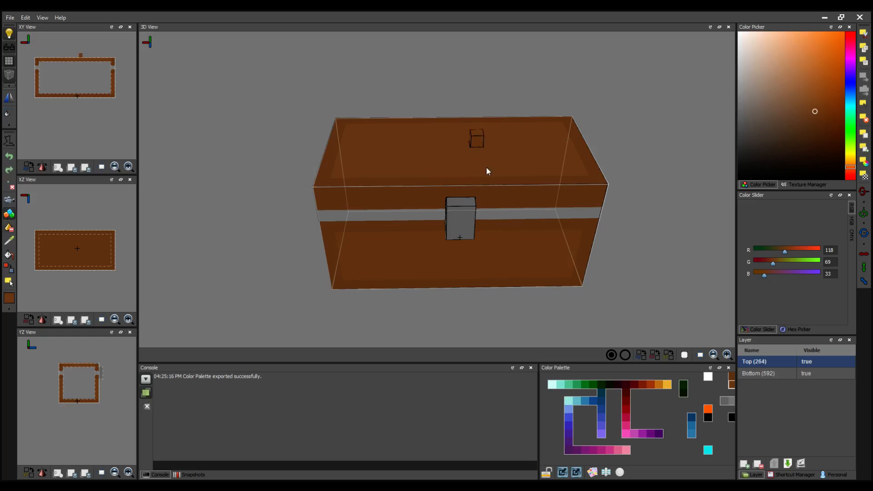
pyautogui.hotkey('ctrl', 'z')
pyautogui.press('1')
pyautogui.moveTo(219, 210); pyautogui.dragTo(168, 206)
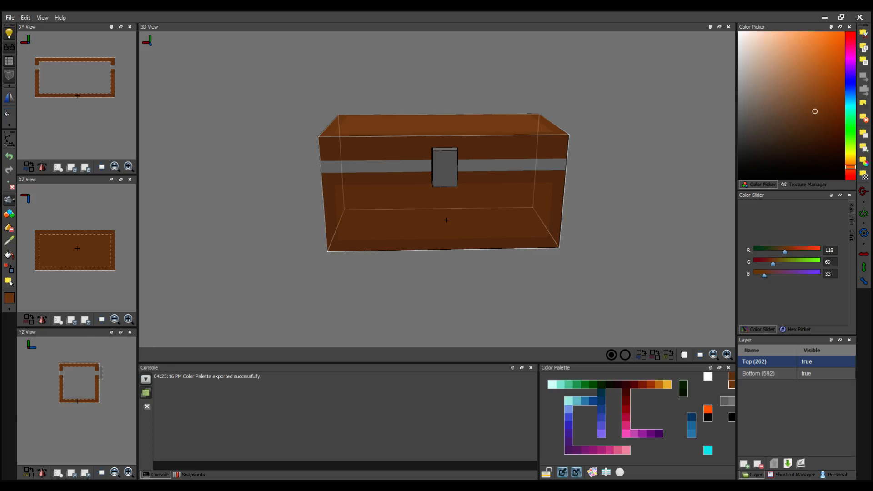
# - Set the active colour to bright orange (R 255, G 108, B 0) and add it to an empty cell of the colour palette
pyautogui.click(9, 299)
pyautogui.click(9, 298)
pyautogui.click(547, 474)
pyautogui.click(547, 475)
pyautogui.moveTo(818, 114); pyautogui.dragTo(848, 23)
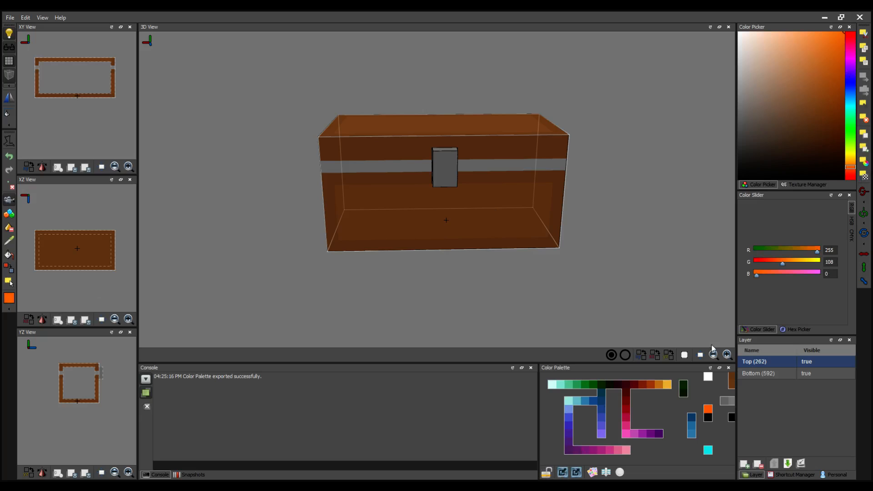
pyautogui.click(678, 458)
pyautogui.rightClick(676, 460)
pyautogui.click(677, 459)
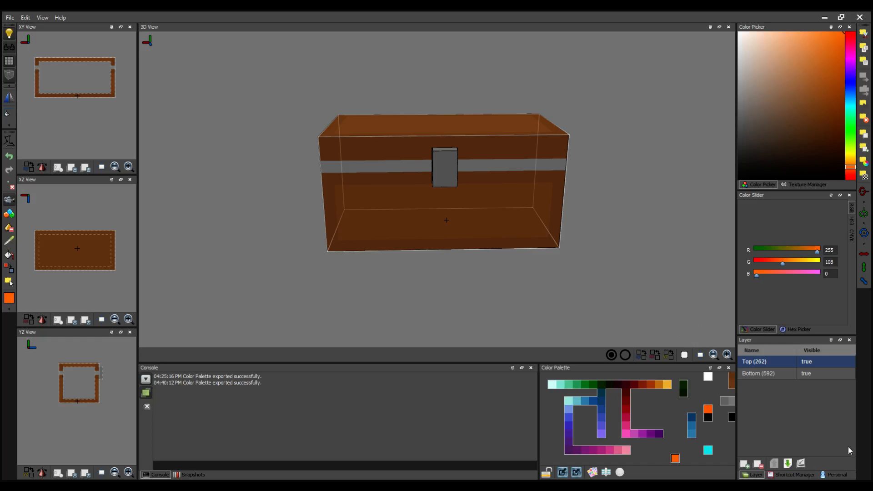
# - Examine the keyboard shortcut lists for the Global, Console, Layer, 3D View, Texture Manager, XY View and XZ View categories
pyautogui.click(781, 476)
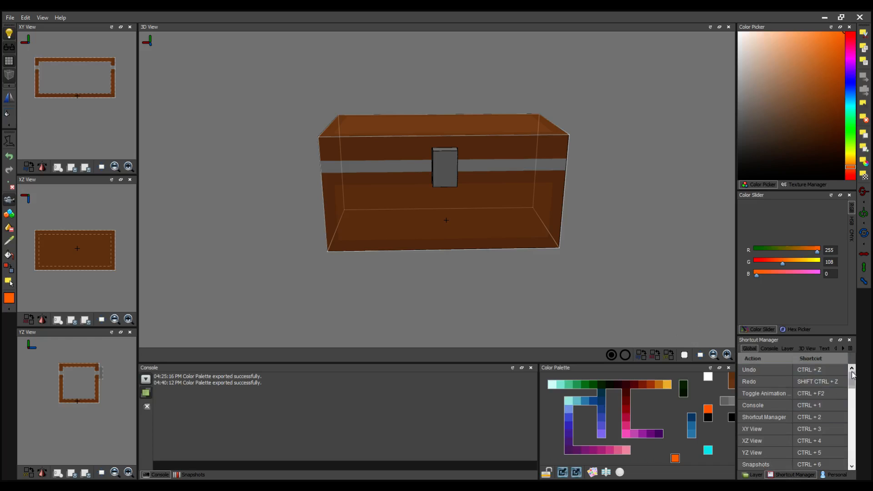
pyautogui.scroll(-3, 839, 389)
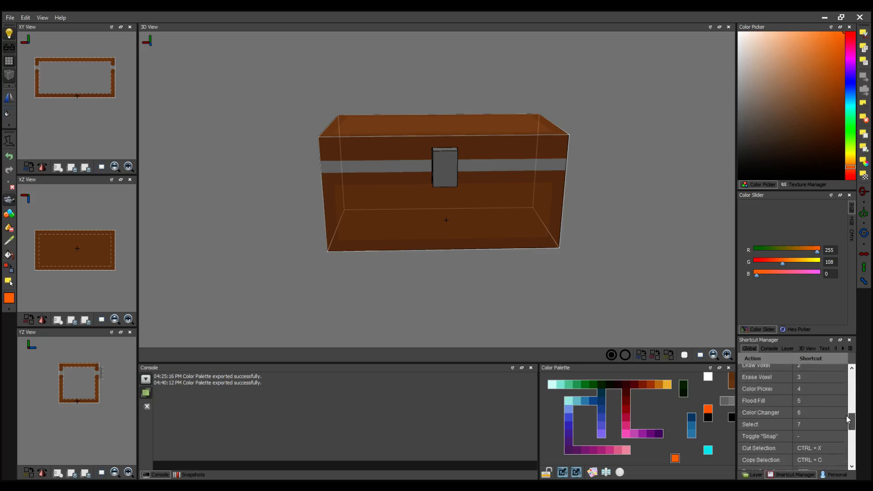
pyautogui.click(773, 348)
pyautogui.click(788, 348)
pyautogui.click(807, 349)
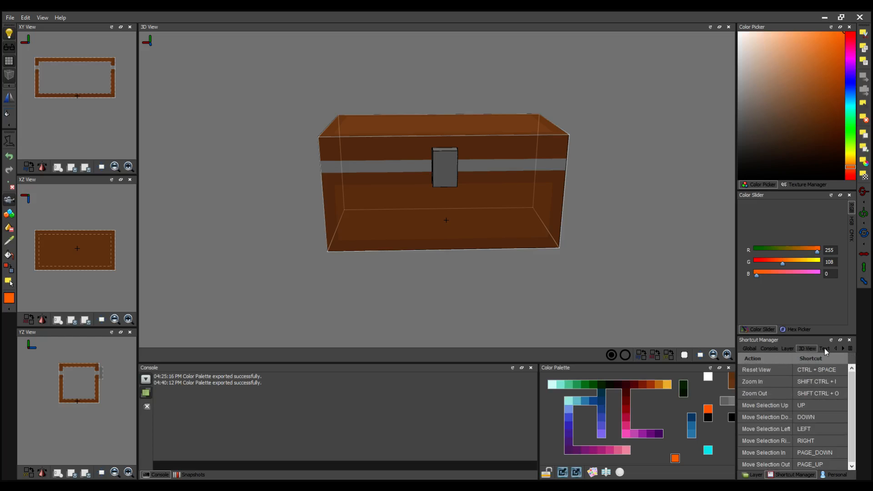
pyautogui.click(825, 348)
pyautogui.click(842, 348)
pyautogui.click(841, 348)
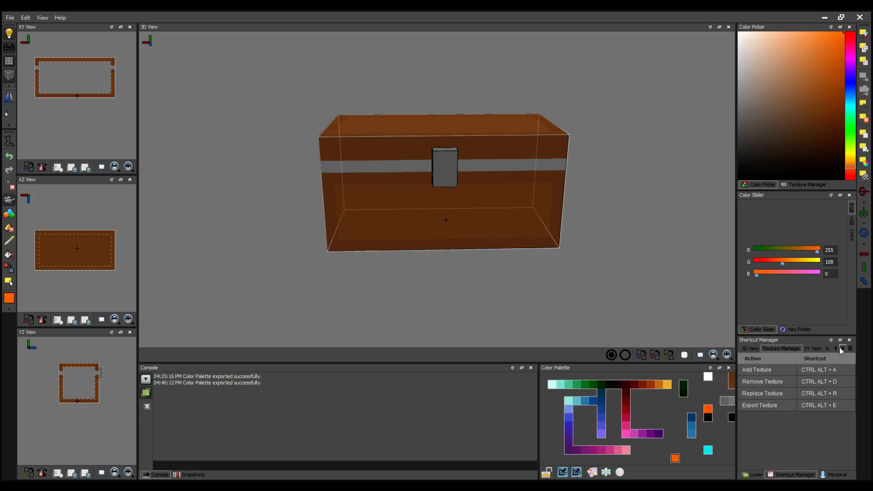
pyautogui.click(816, 350)
pyautogui.click(828, 350)
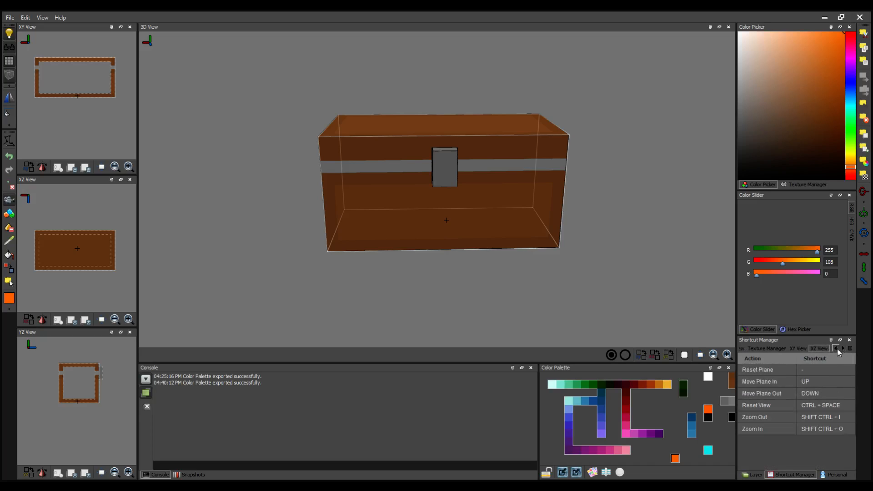
pyautogui.click(842, 348)
pyautogui.click(837, 348)
pyautogui.click(836, 348)
pyautogui.click(837, 348)
pyautogui.click(757, 349)
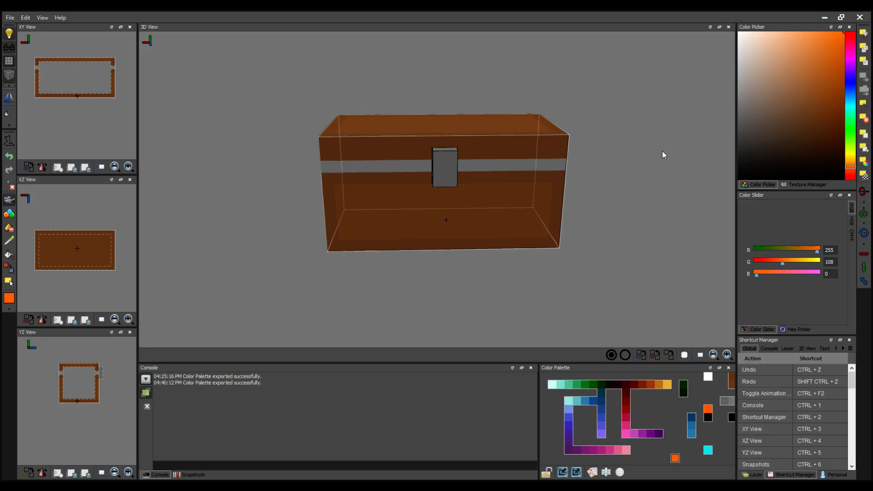
# - Open the butterfly voxel model
pyautogui.moveTo(662, 151); pyautogui.dragTo(663, 169, button='right')
pyautogui.click(5, 17)
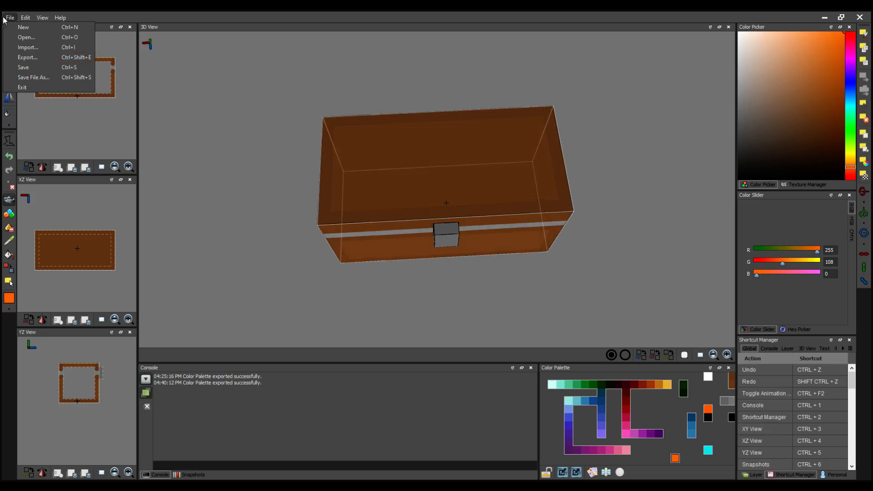
pyautogui.click(15, 38)
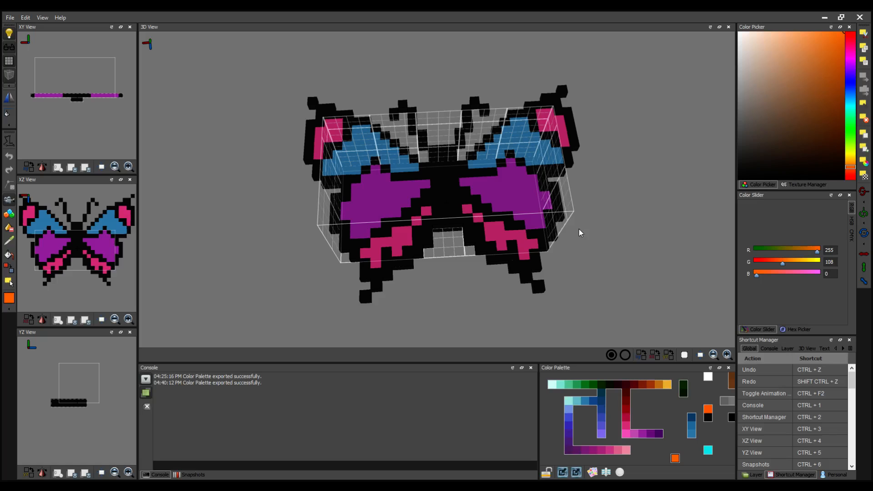
# - Examine the butterfly's wings and body from several angles and up close
pyautogui.moveTo(579, 229); pyautogui.dragTo(607, 168, button='right')
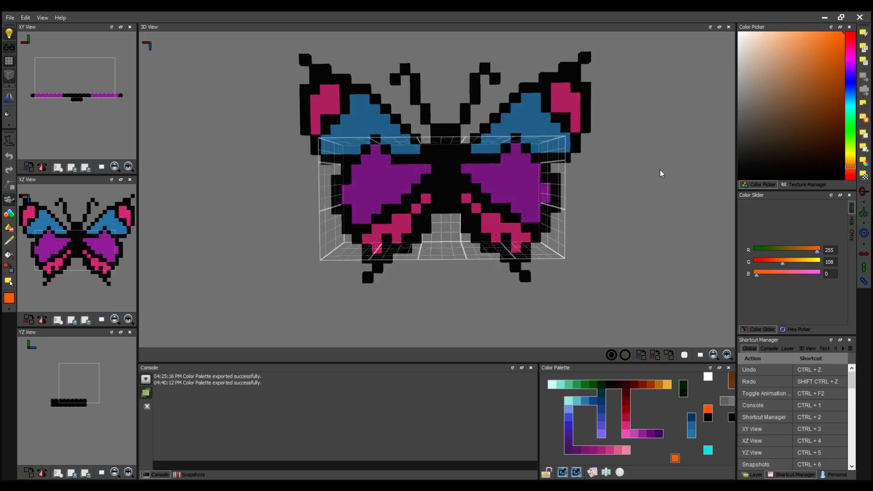
pyautogui.moveTo(660, 170); pyautogui.dragTo(661, 263, button='right')
pyautogui.scroll(-10, 487, 282)
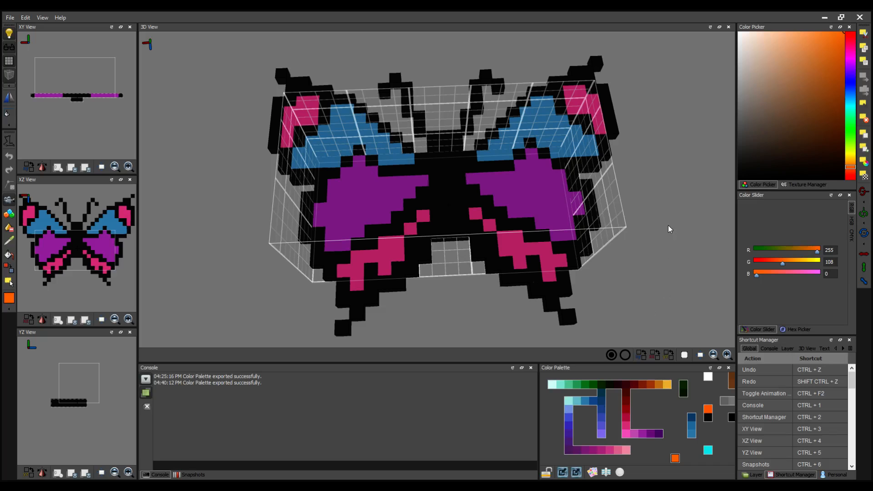
pyautogui.moveTo(668, 229); pyautogui.dragTo(653, 213, button='right')
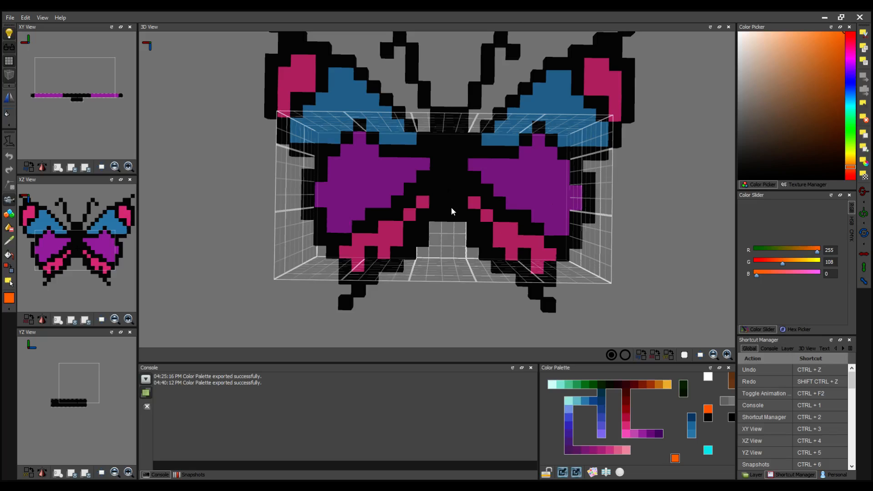
pyautogui.click(7, 102)
pyautogui.moveTo(260, 269); pyautogui.dragTo(417, 237, button='right')
pyautogui.scroll(5, 452, 215)
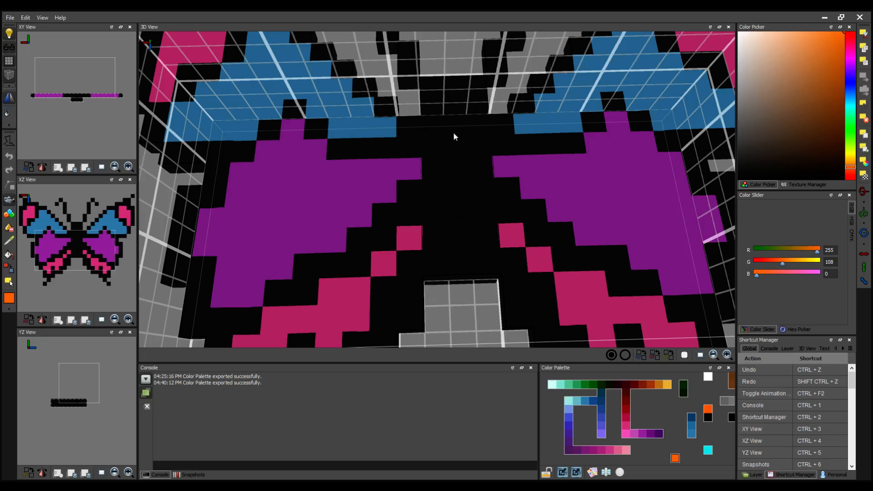
pyautogui.scroll(-5, 442, 148)
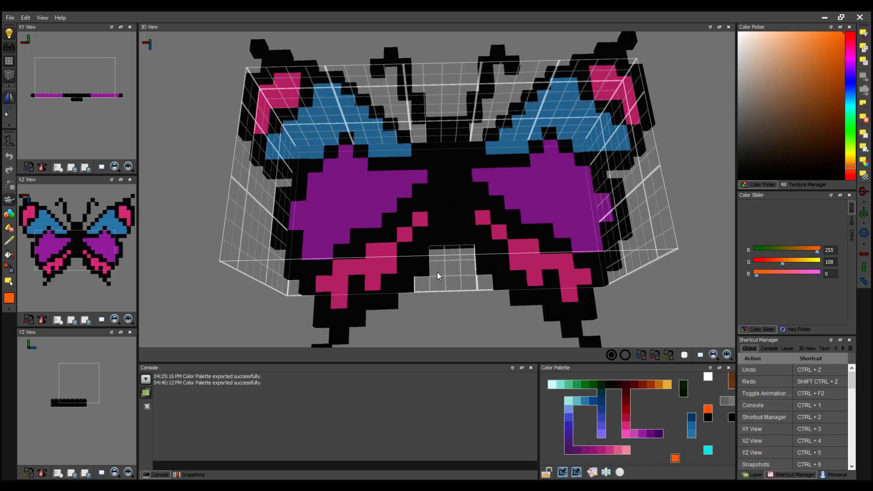
# - Remove a diagonal row of four voxels from one purple wing, with mirroring removing the matching voxels on the opposite wing
pyautogui.scroll(-1, 438, 272)
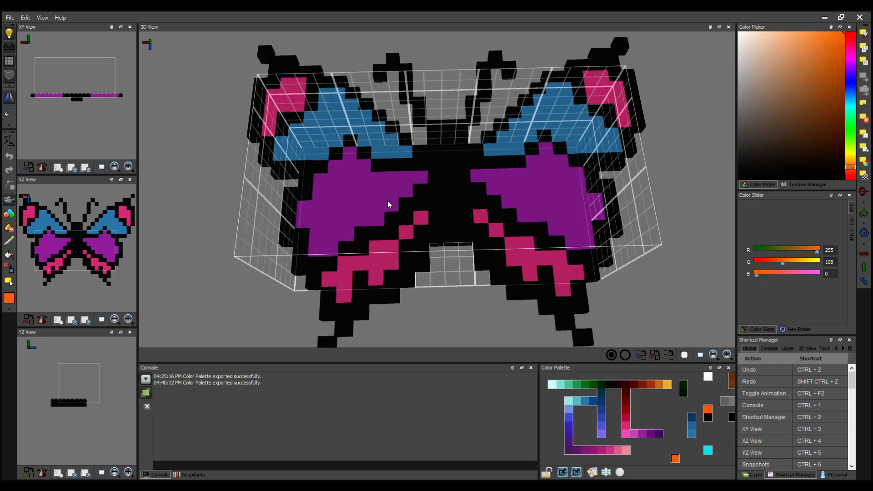
pyautogui.click(363, 205)
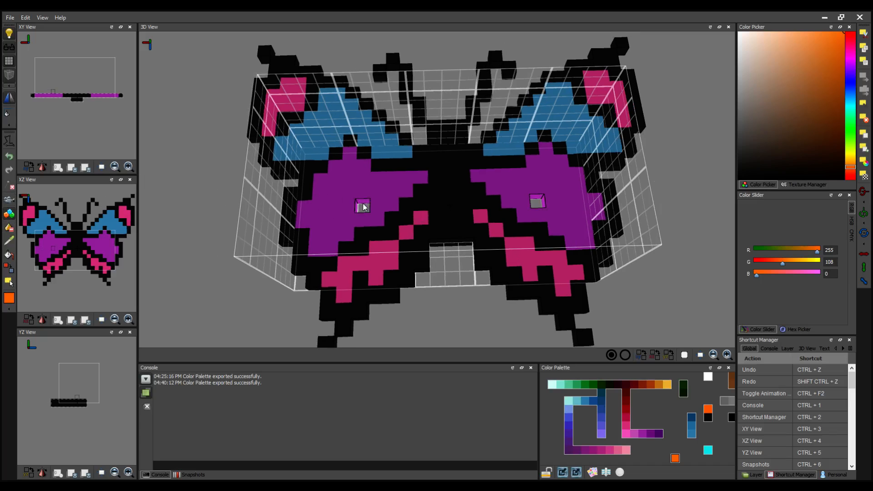
pyautogui.click(347, 200)
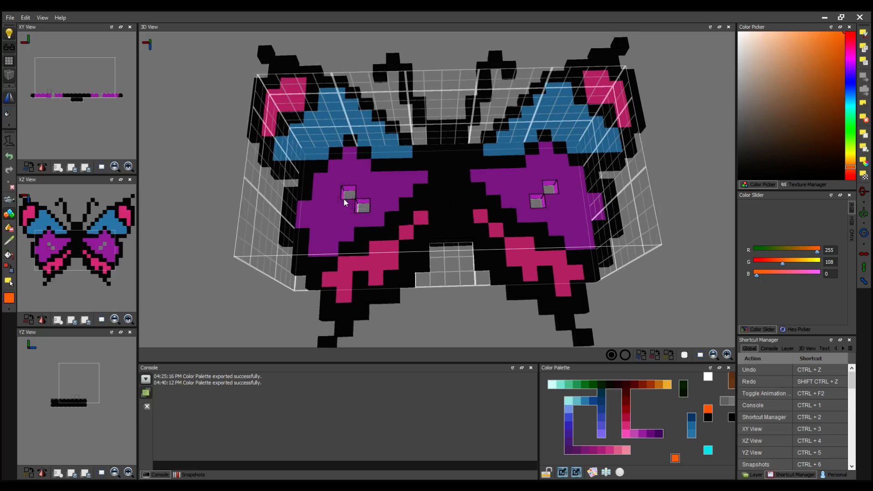
pyautogui.click(336, 181)
pyautogui.click(321, 168)
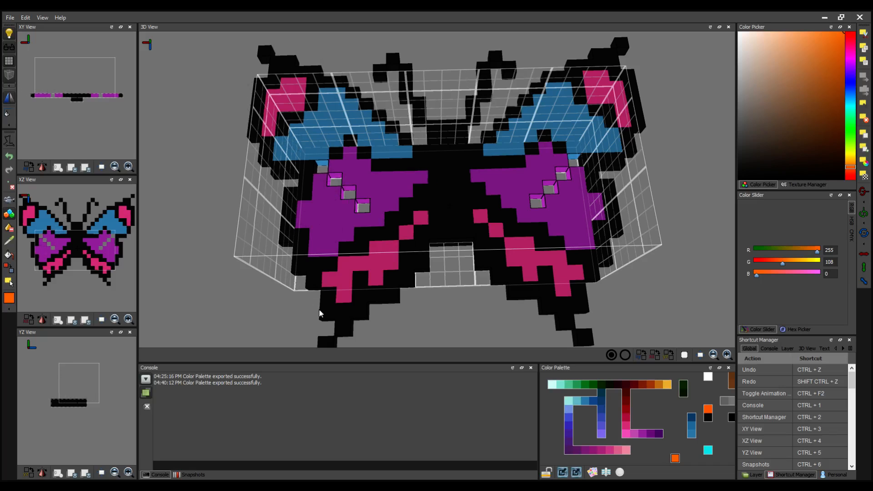
# - Undo all the voxel removals on both purple wings of the butterfly
pyautogui.hotkey('ctrl', 'z')
pyautogui.hotkey('ctrl', 'z')
pyautogui.hotkey('ctrl', 'z')
pyautogui.hotkey('ctrl', 'z')
pyautogui.hotkey('ctrl', 'z')
pyautogui.hotkey('ctrl', 'z')
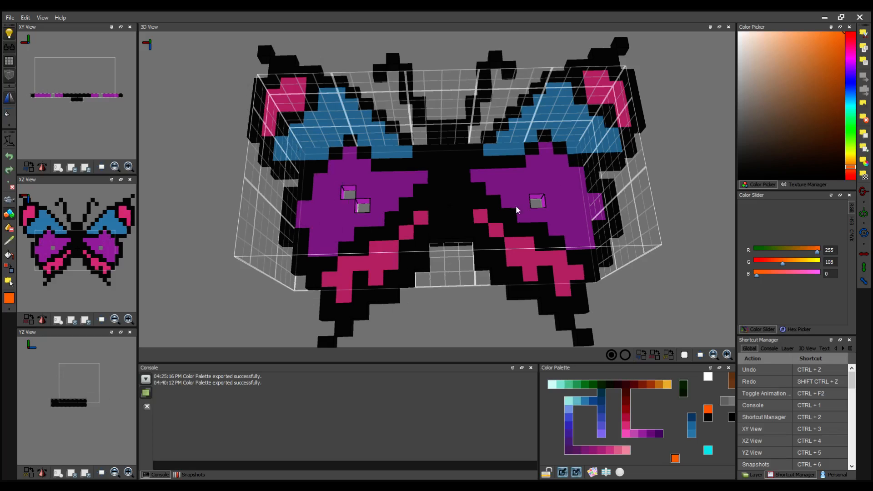
pyautogui.hotkey('ctrl', 'z')
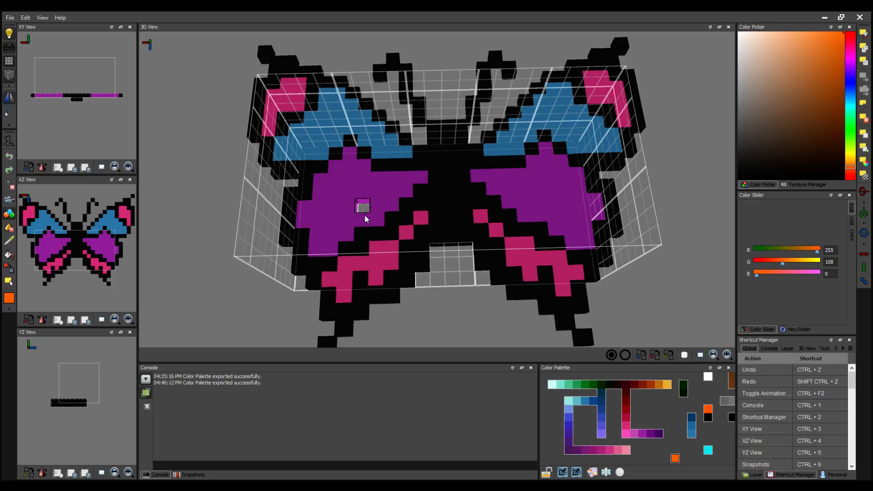
pyautogui.click(364, 203)
pyautogui.hotkey('ctrl', 'z')
pyautogui.hotkey('ctrl', 'z')
pyautogui.scroll(-3, 394, 238)
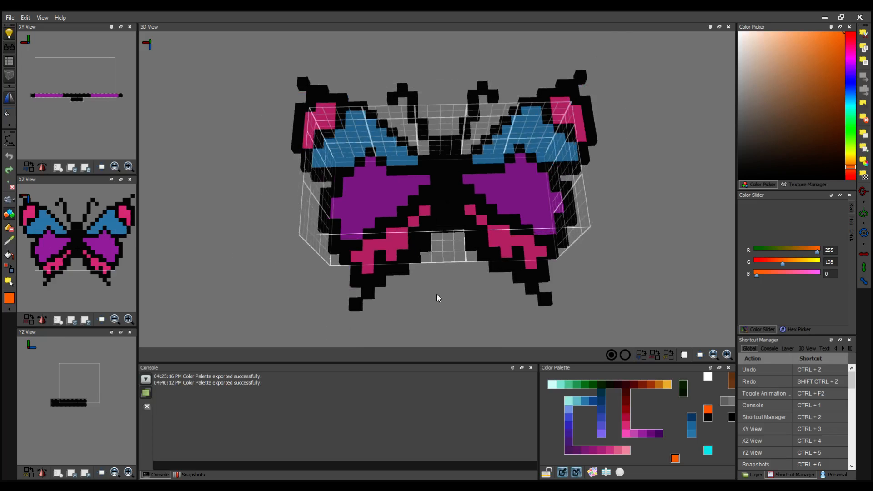
pyautogui.moveTo(437, 294)
pyautogui.mouseDown(button='right')
pyautogui.moveTo(438, 270)
pyautogui.moveTo(433, 300)
pyautogui.moveTo(534, 265)
pyautogui.moveTo(431, 289)
pyautogui.moveTo(438, 296)
pyautogui.mouseUp(button='right')
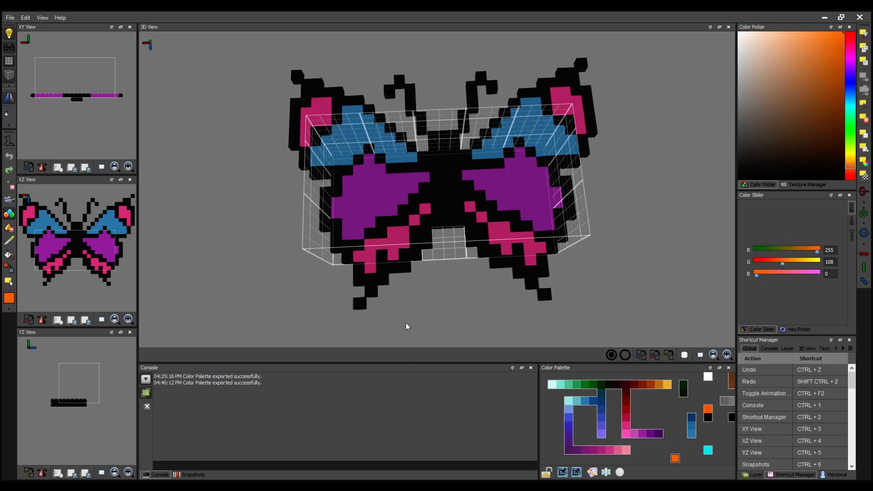
pyautogui.moveTo(452, 312)
pyautogui.mouseDown(button='right')
pyautogui.moveTo(456, 279)
pyautogui.moveTo(453, 304)
pyautogui.moveTo(494, 312)
pyautogui.moveTo(461, 303)
pyautogui.mouseUp(button='right')
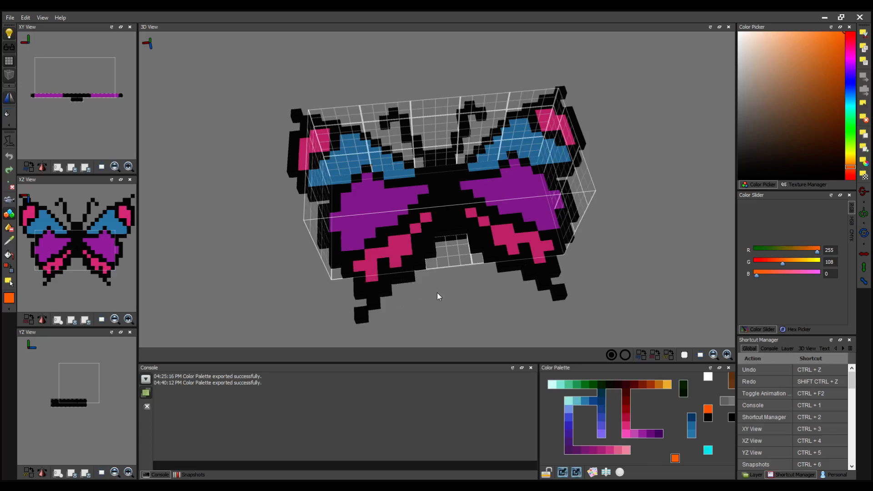
pyautogui.moveTo(438, 293)
pyautogui.mouseDown(button='right')
pyautogui.moveTo(433, 284)
pyautogui.moveTo(435, 296)
pyautogui.mouseUp(button='right')
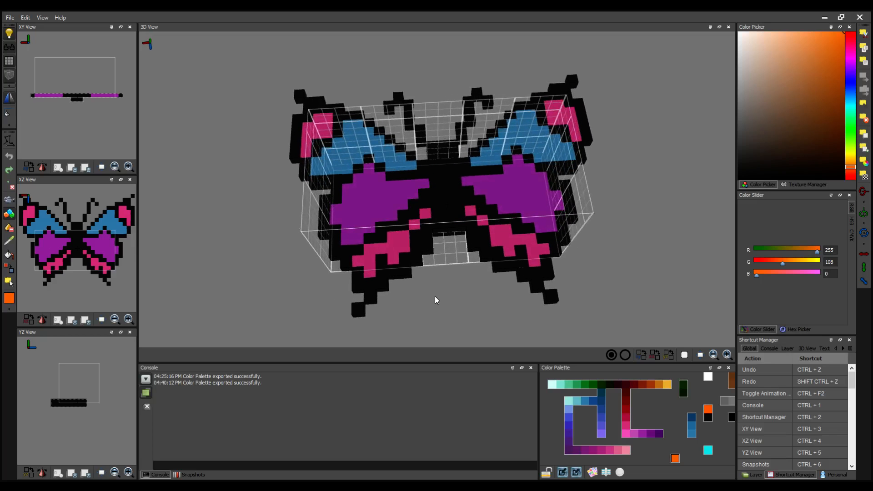